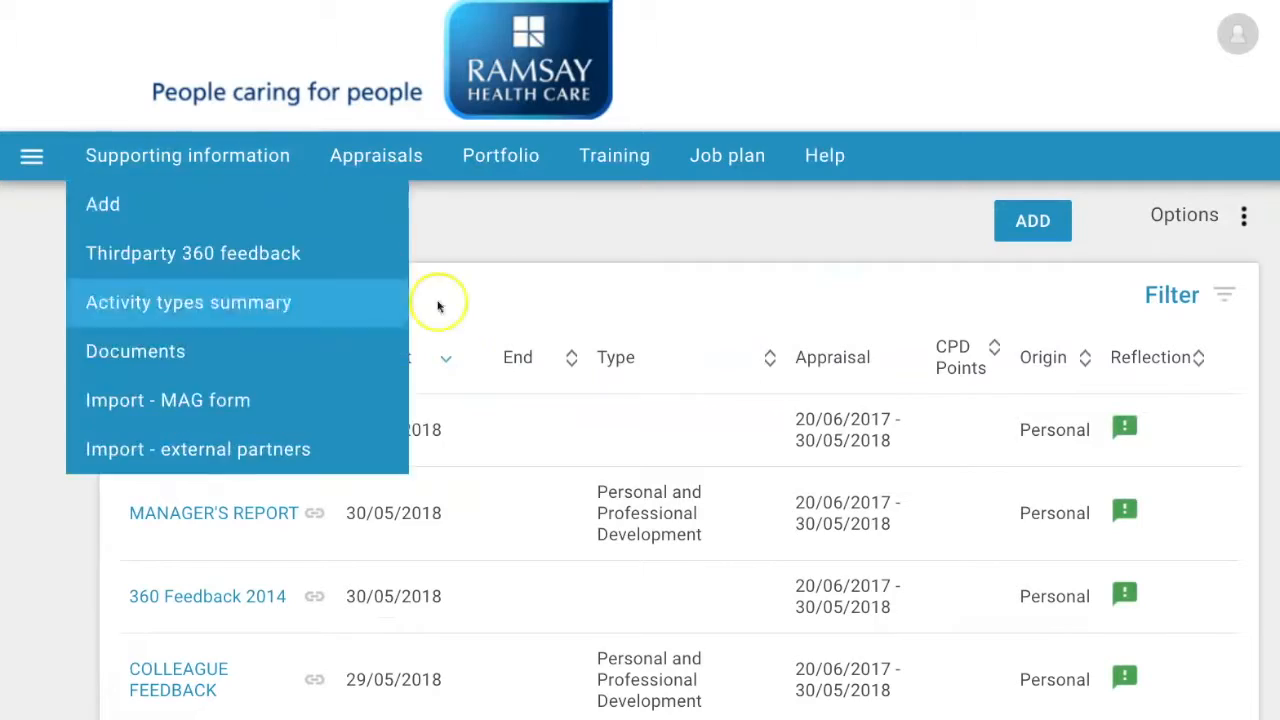
# Review the existing supporting information records through to the end of the list.
pyautogui.scroll(-1, 578, 430)
pyautogui.scroll(-5, 576, 430)
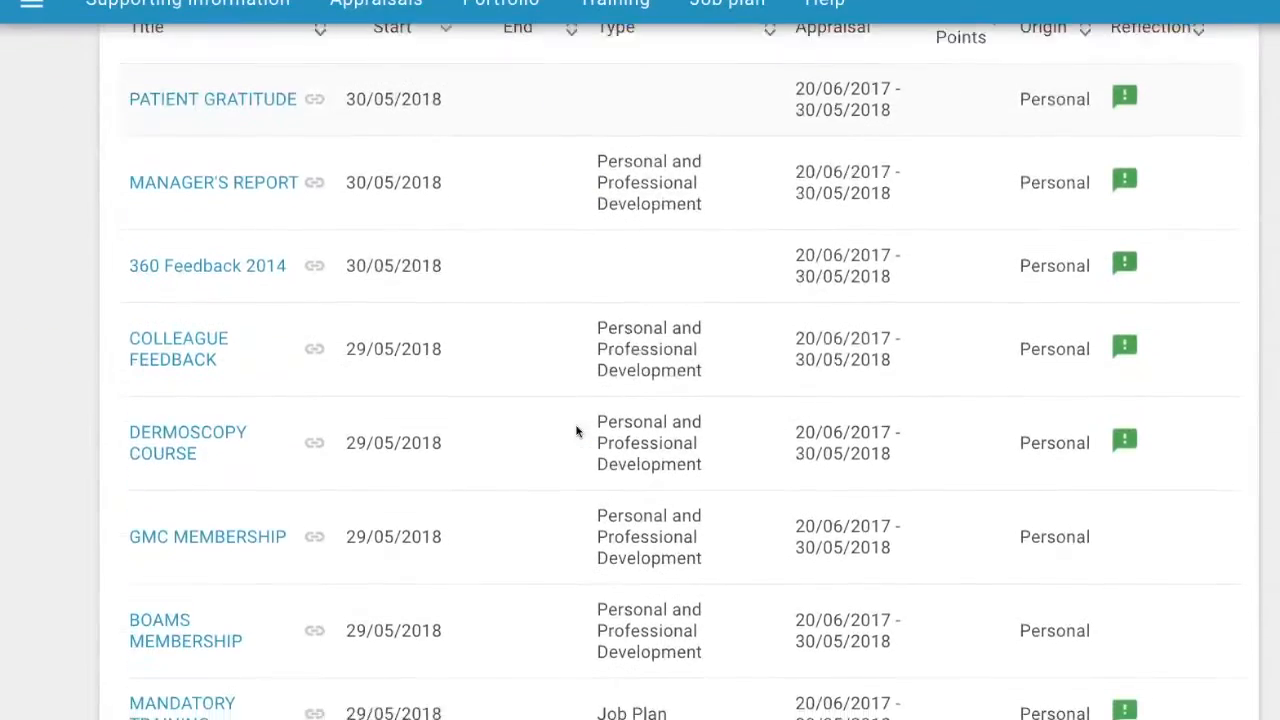
pyautogui.scroll(-8, 576, 430)
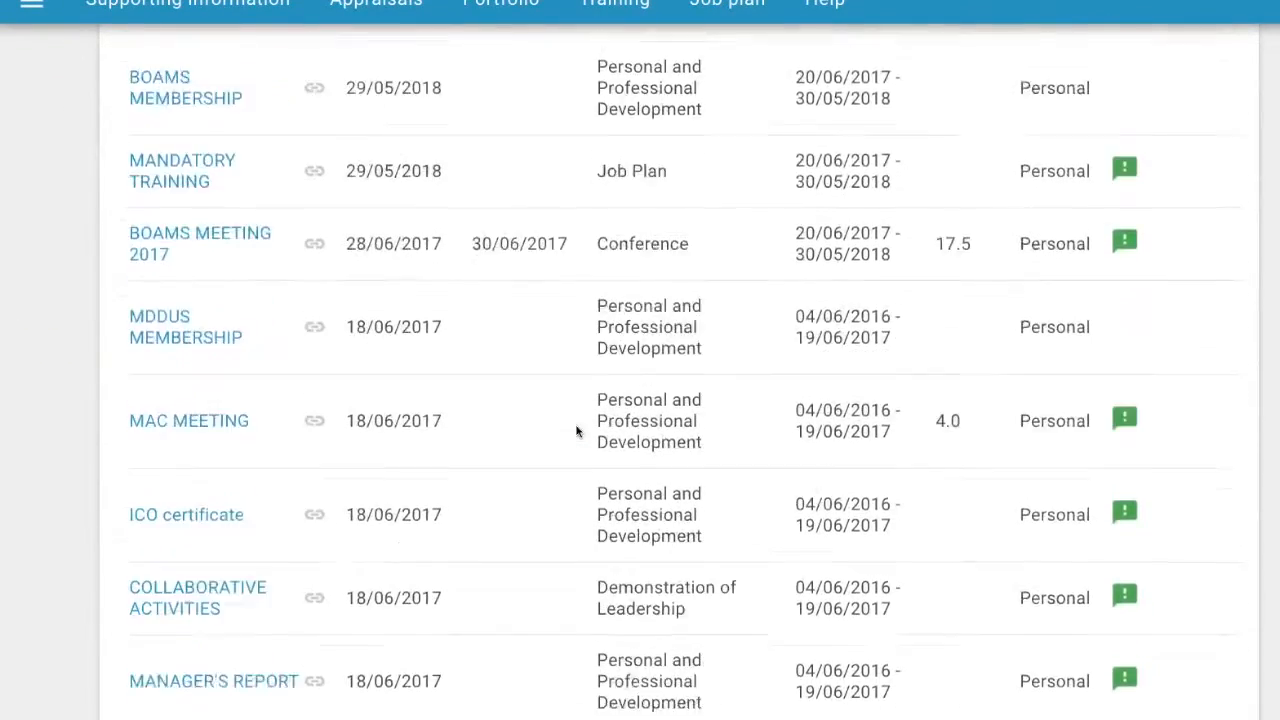
pyautogui.scroll(-3, 576, 430)
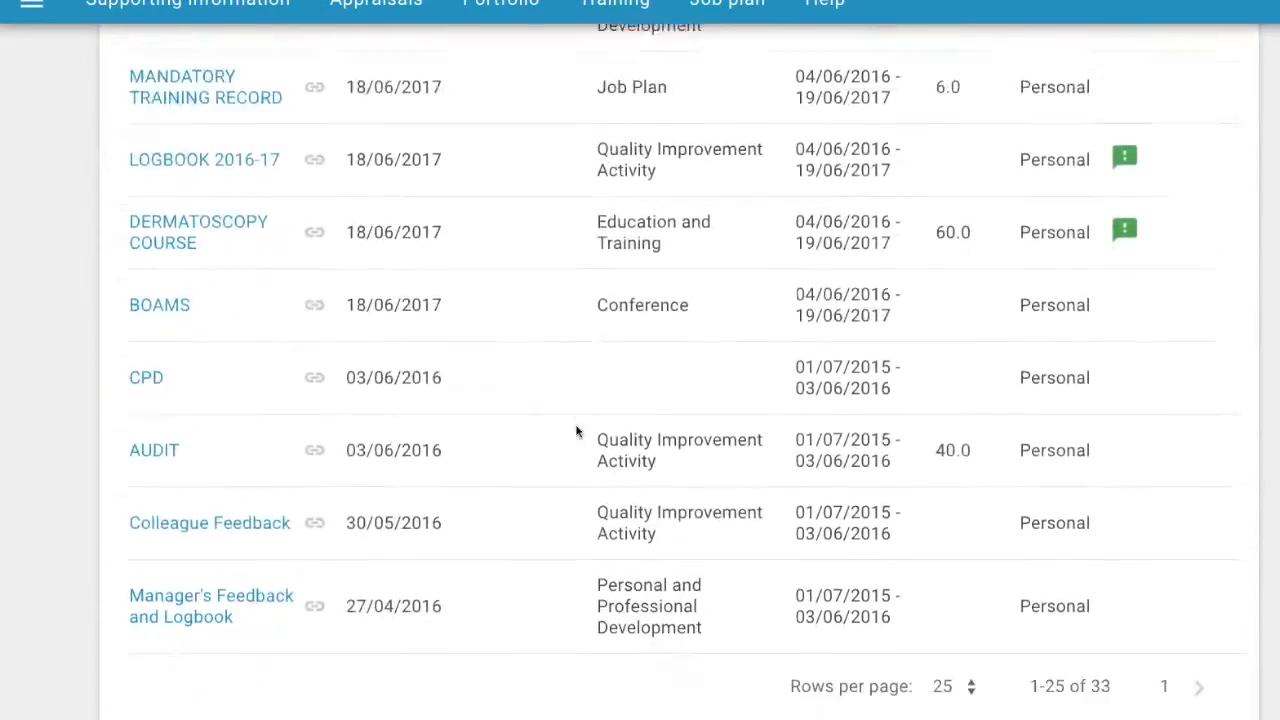
pyautogui.click(590, 436)
pyautogui.scroll(15, 595, 440)
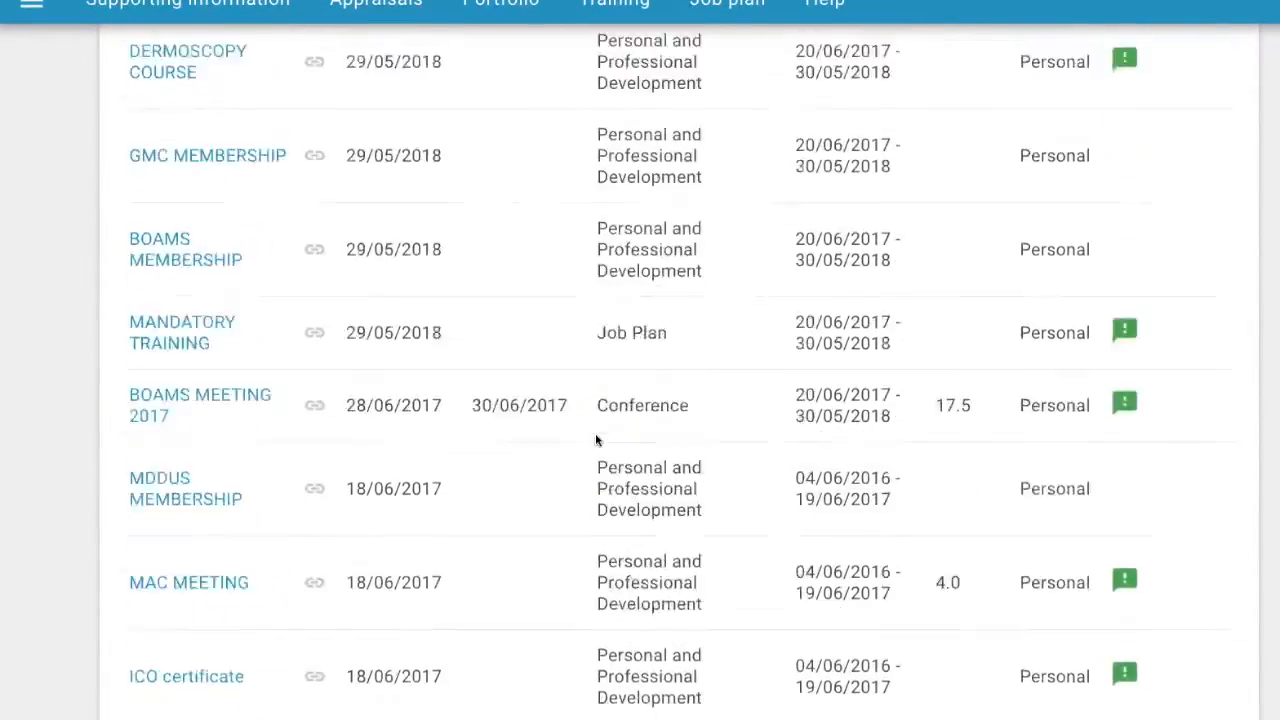
# Go to the home page and start a new supporting information record from the appraisal progress tracker.
pyautogui.click(31, 157)
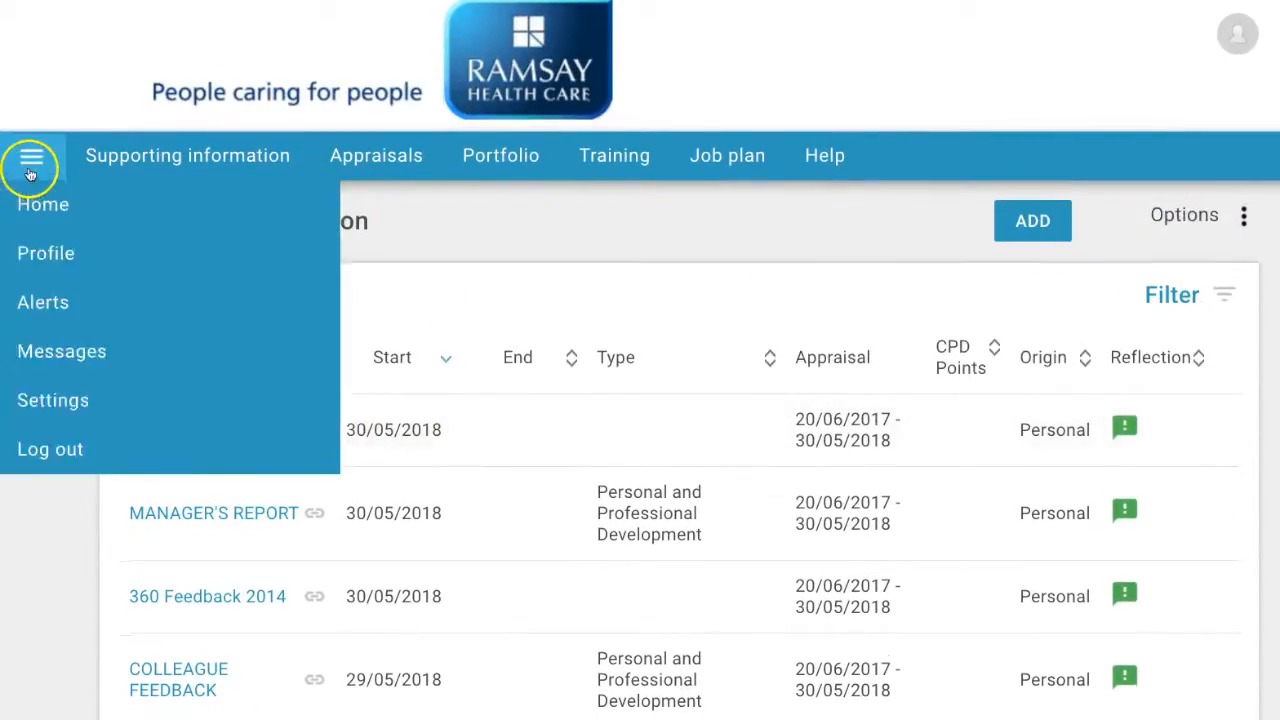
pyautogui.click(42, 203)
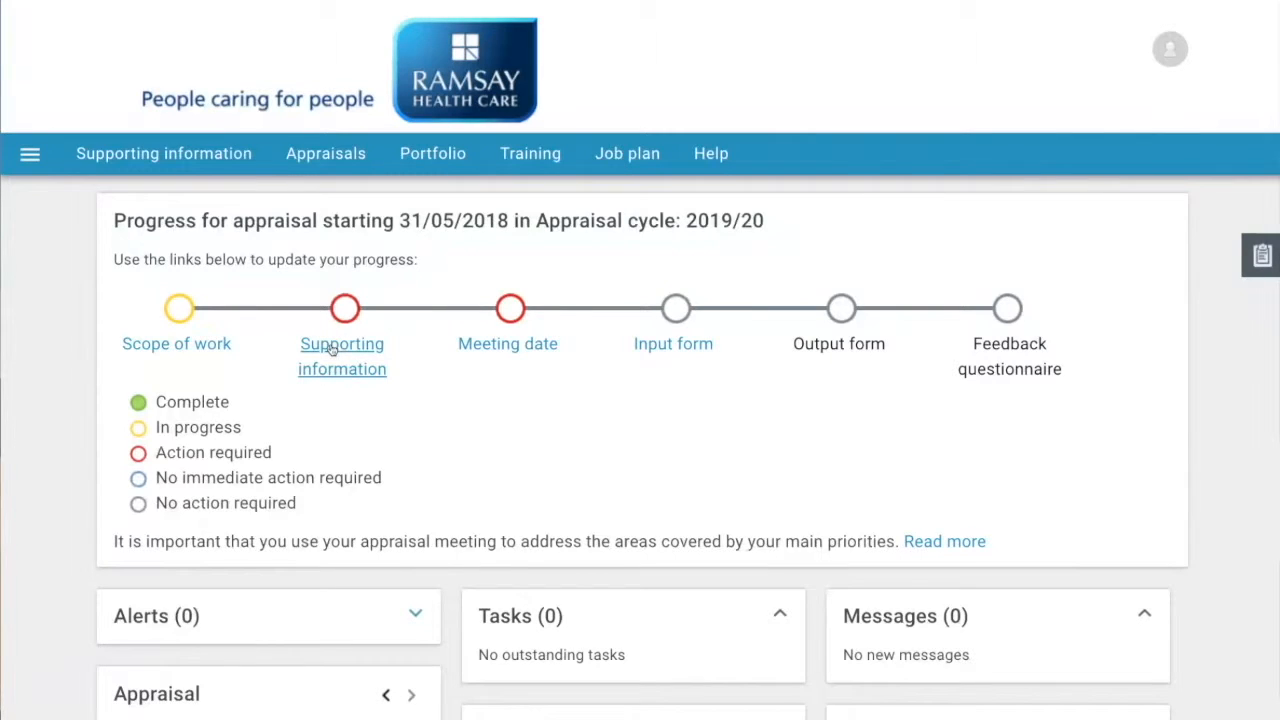
pyautogui.click(332, 348)
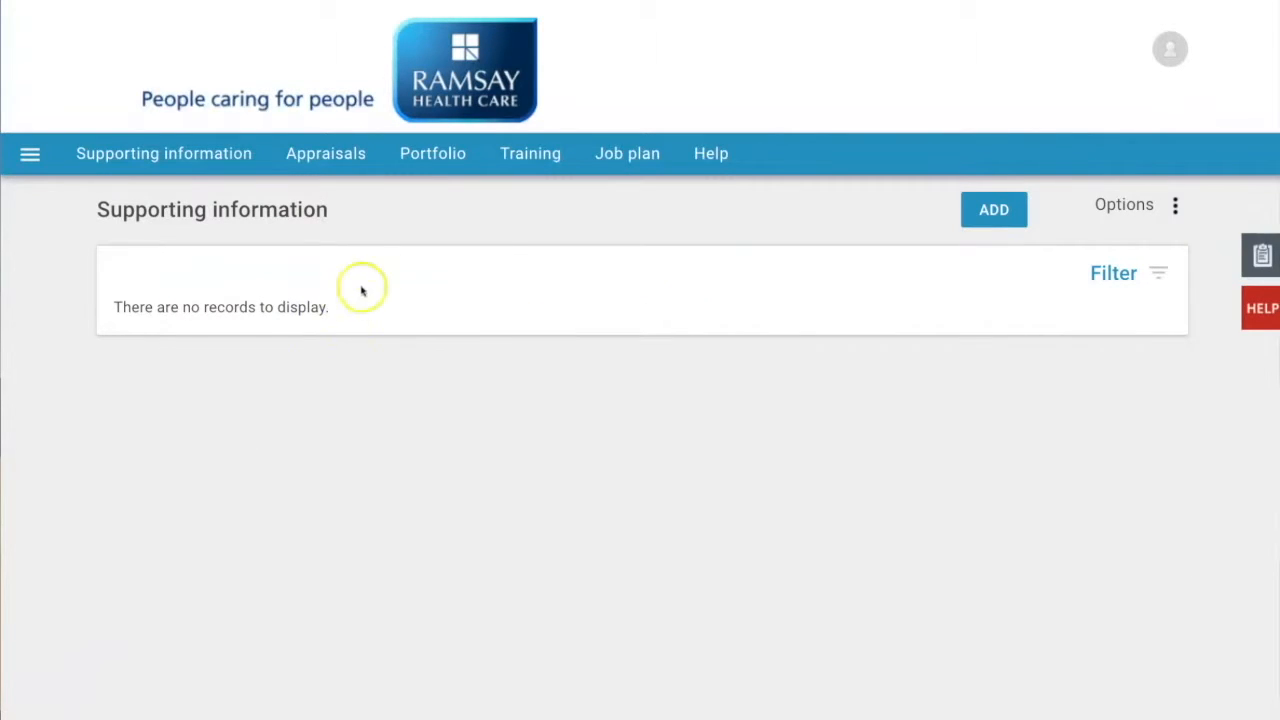
pyautogui.click(995, 210)
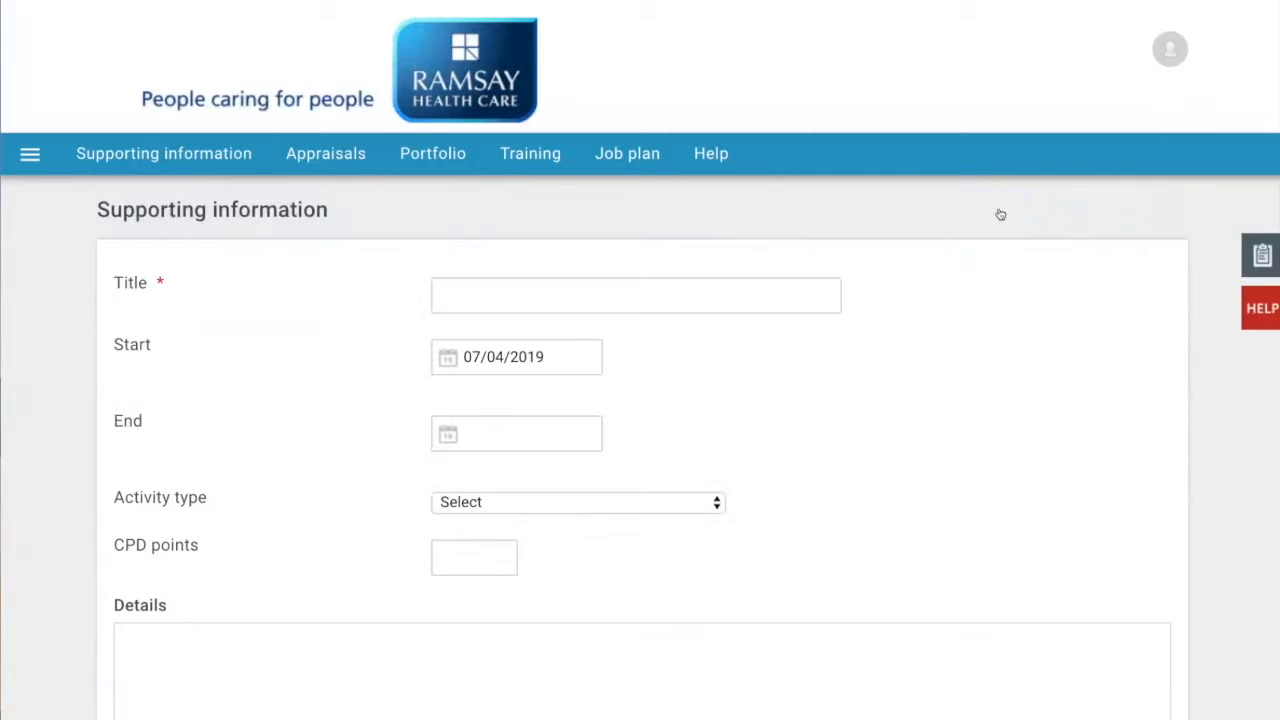
# Title the record "Human Factors Study Day" and set its start date to 02/04/2018.
pyautogui.click(541, 297)
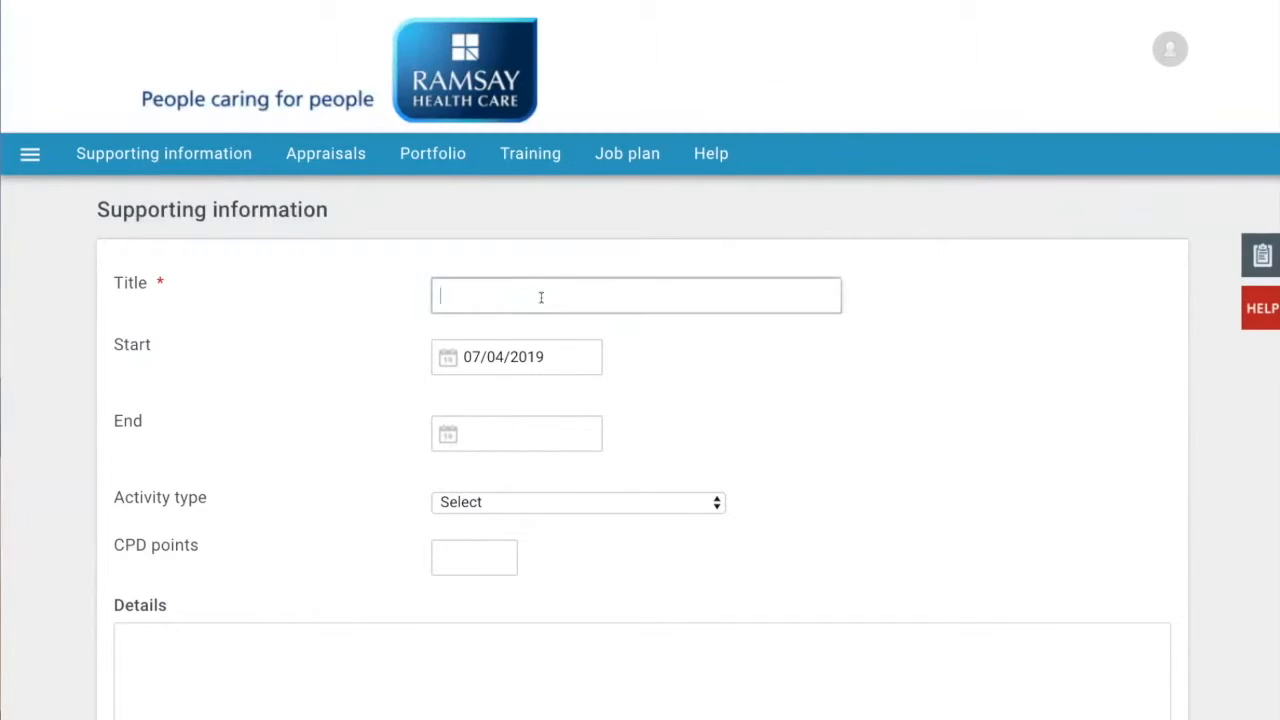
pyautogui.write('Human Factors Study Day')
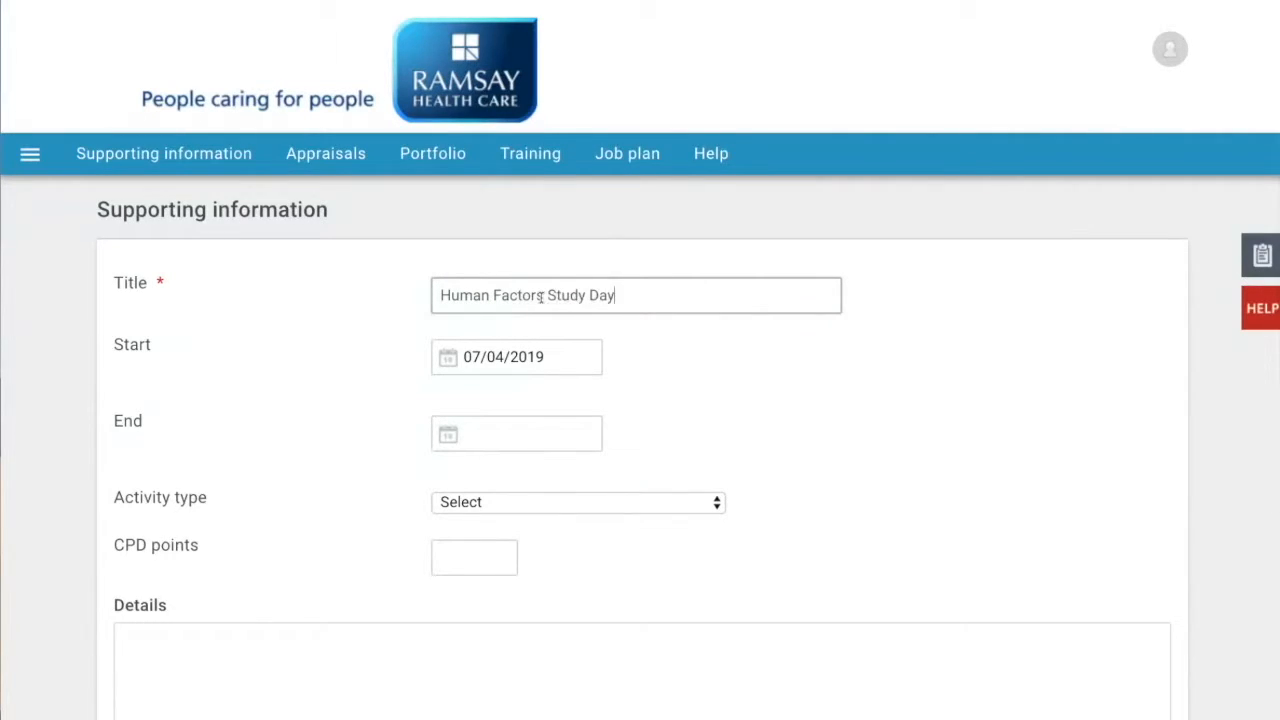
pyautogui.click(449, 358)
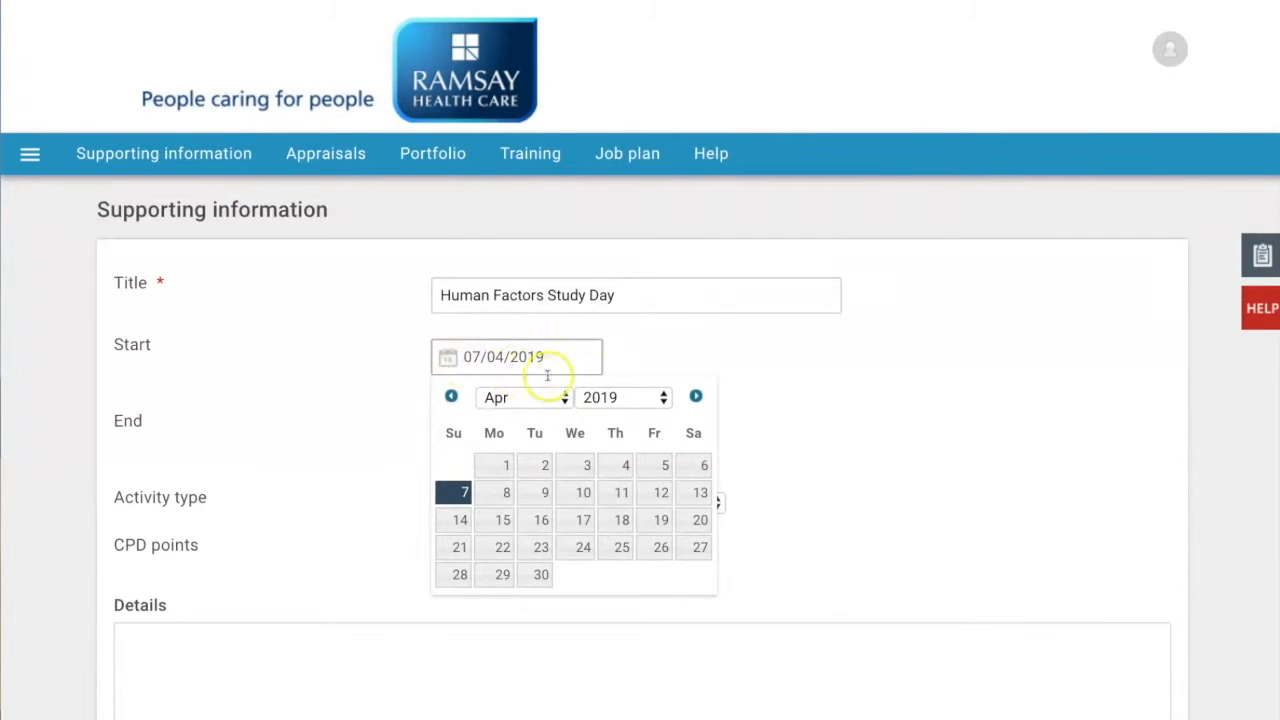
pyautogui.click(652, 397)
pyautogui.click(636, 379)
pyautogui.click(494, 468)
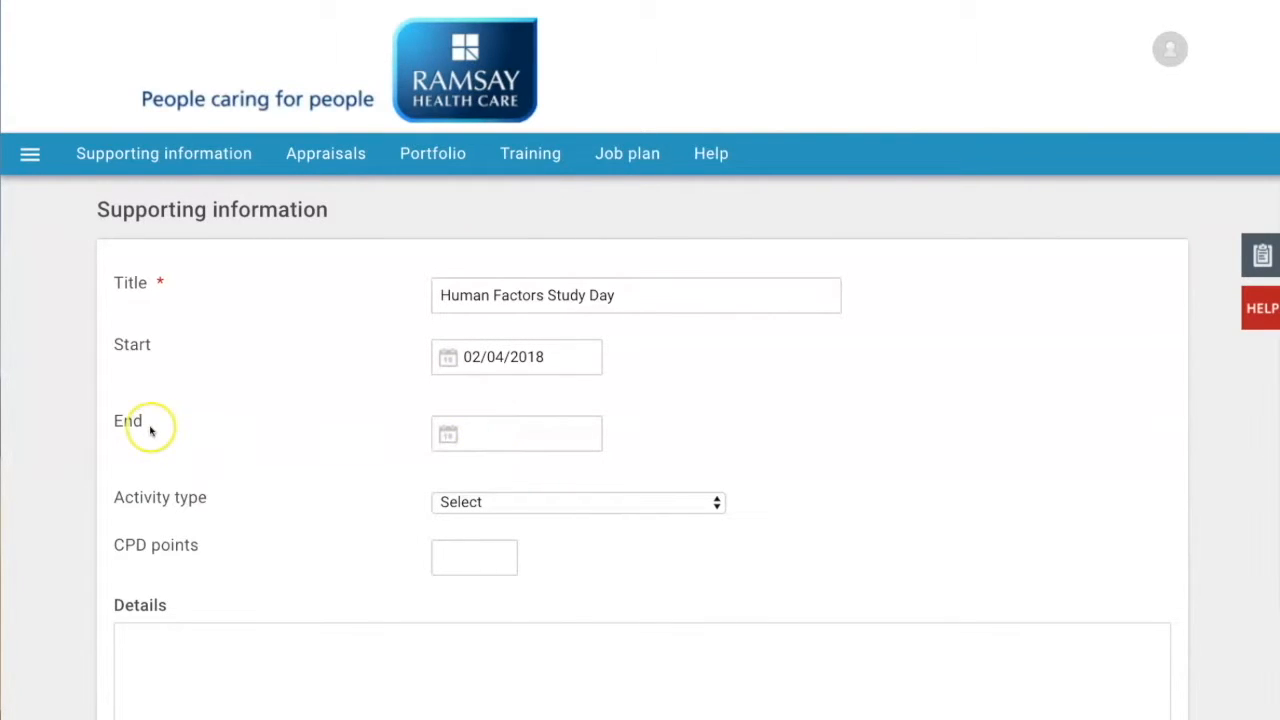
# Set the activity type to Personal and Professional Development and the CPD points to 4.
pyautogui.click(531, 509)
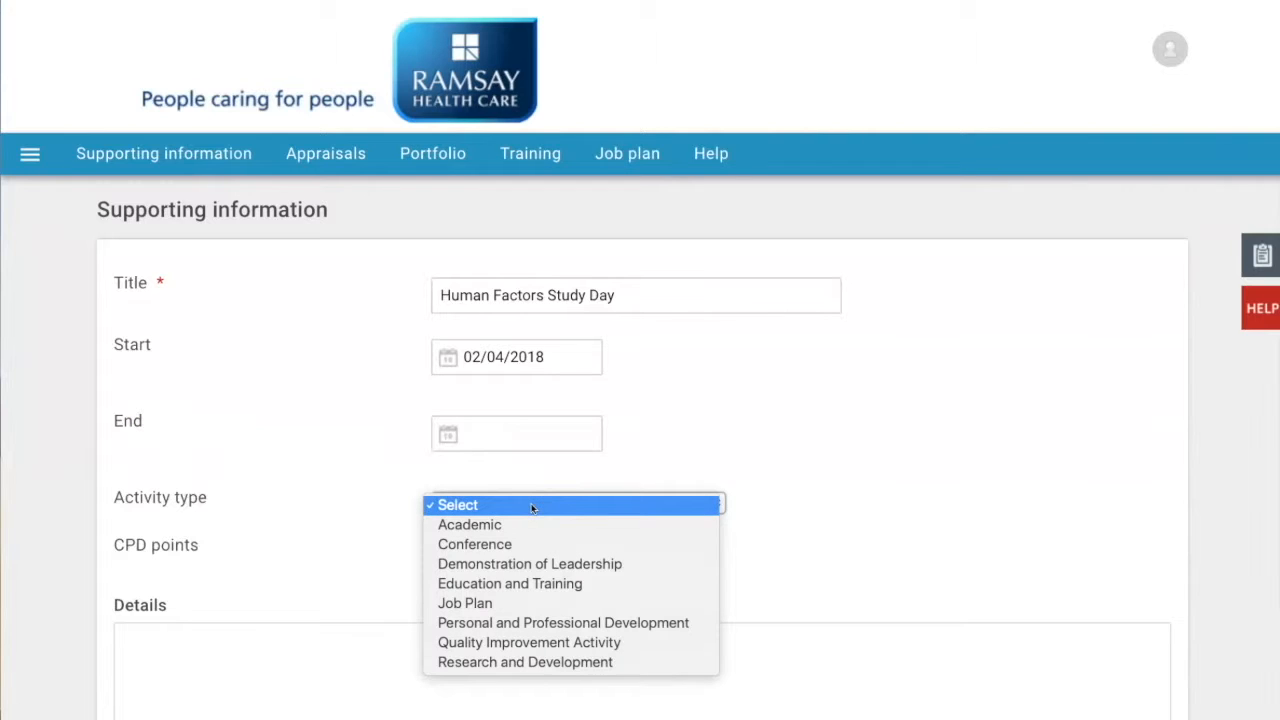
pyautogui.click(551, 623)
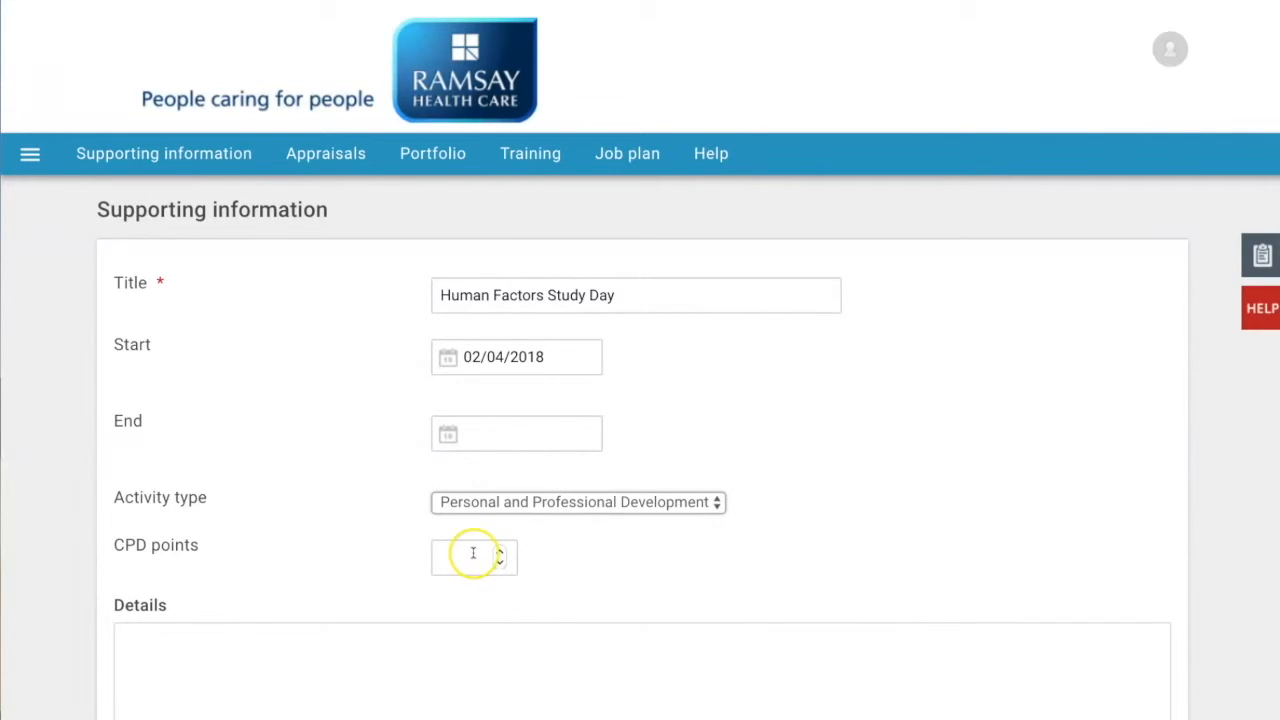
pyautogui.click(472, 556)
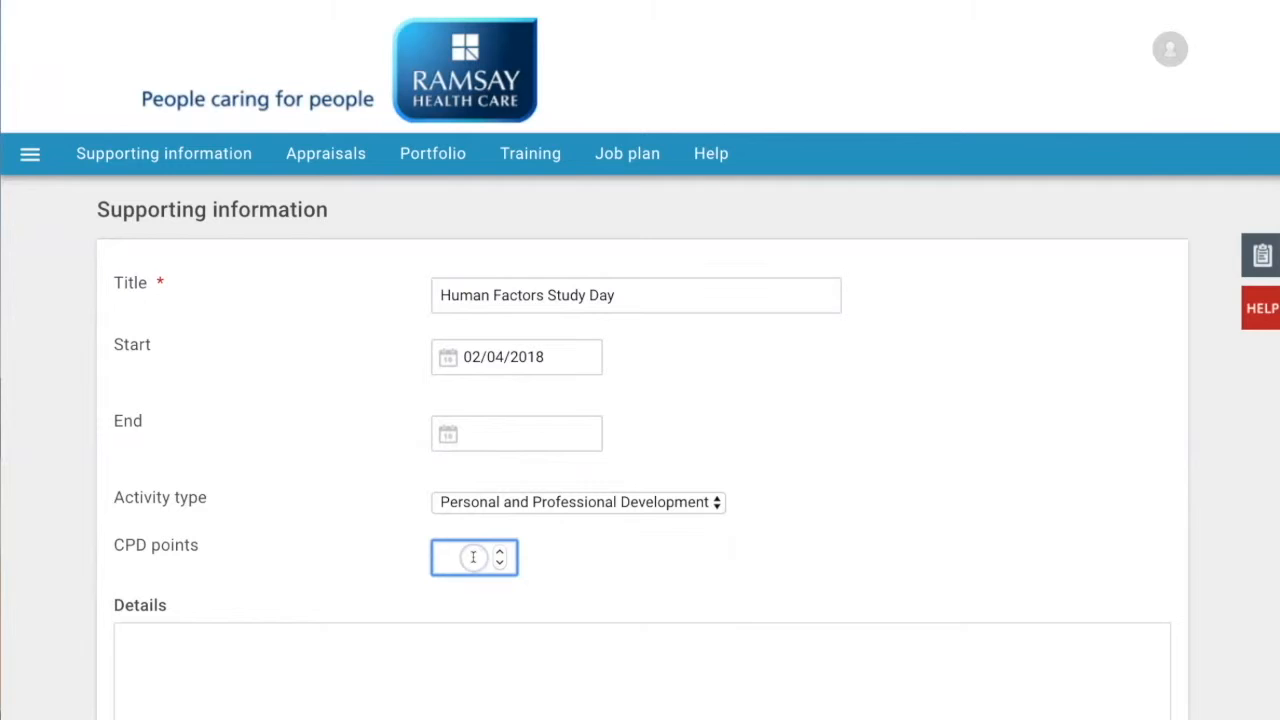
pyautogui.click(586, 557)
# Enter "Course run by RCHT" as the record's details.
pyautogui.scroll(-2, 593, 563)
pyautogui.scroll(-1, 593, 563)
pyautogui.click(566, 480)
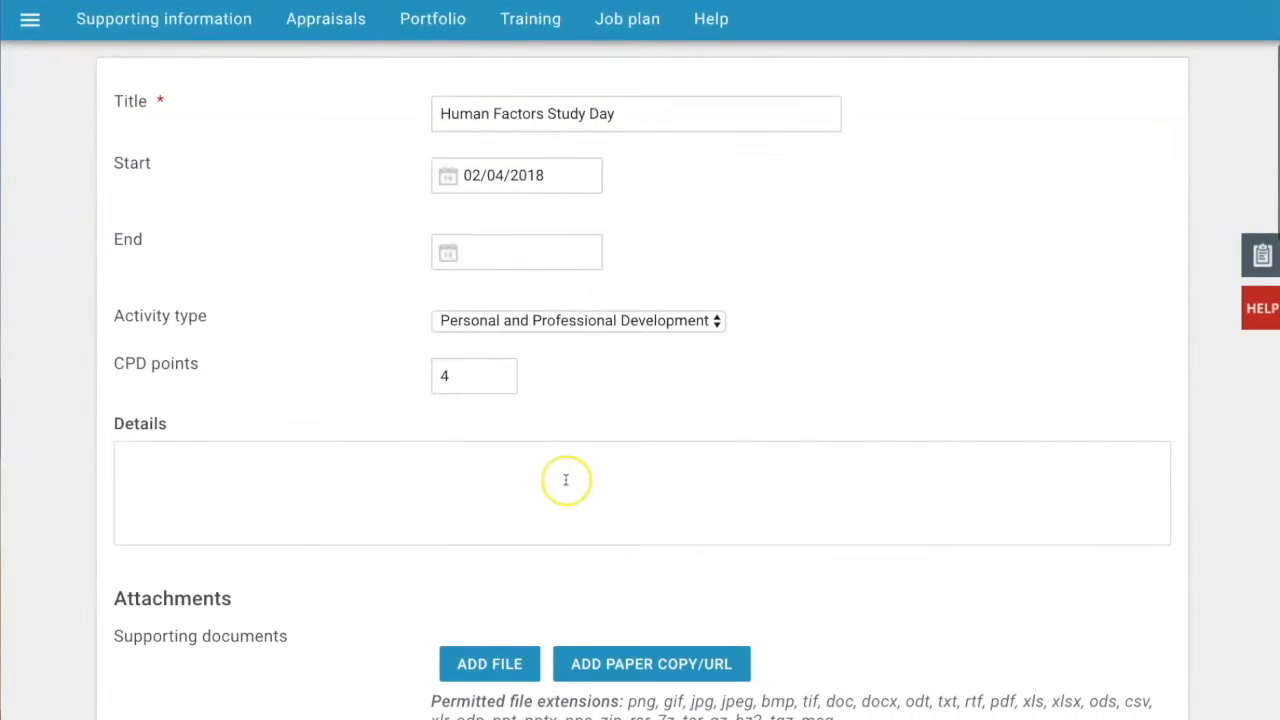
pyautogui.click(565, 480)
pyautogui.write('Course run by RCHT')
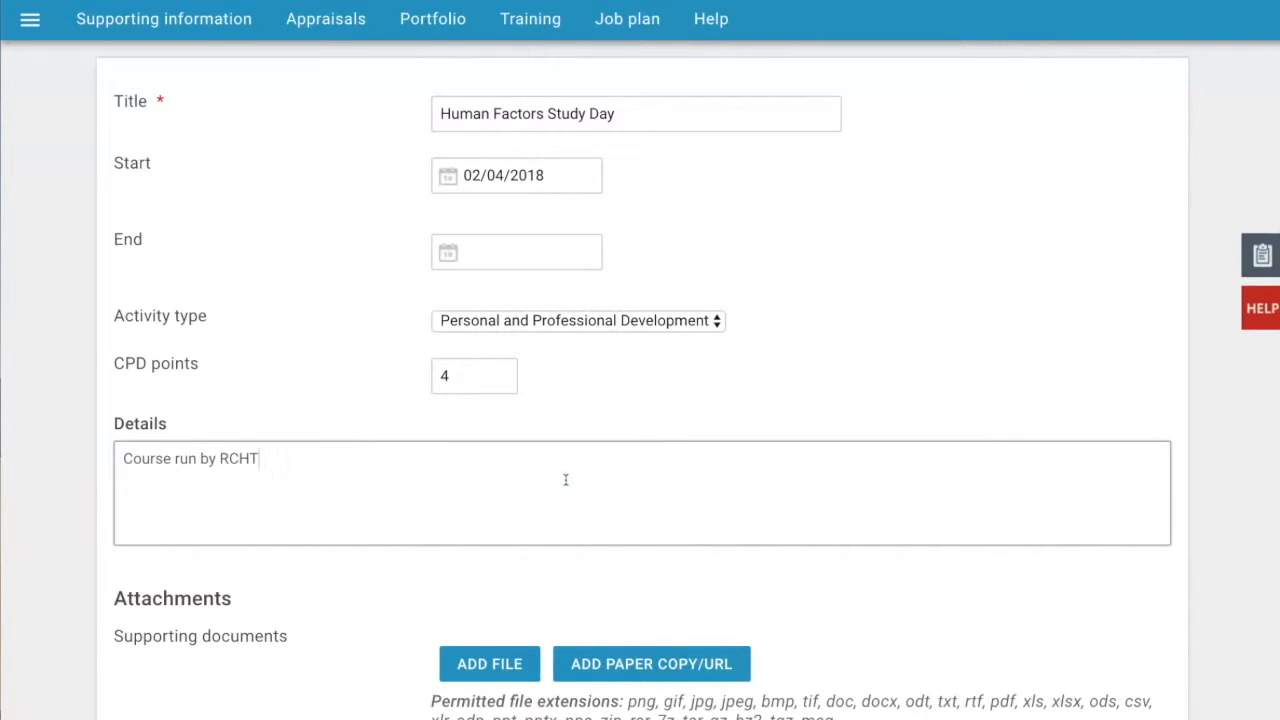
# Attach HUMAN FACTORS DJ.pdf from the 2018 appraisal folder as a supporting document.
pyautogui.scroll(-3, 565, 480)
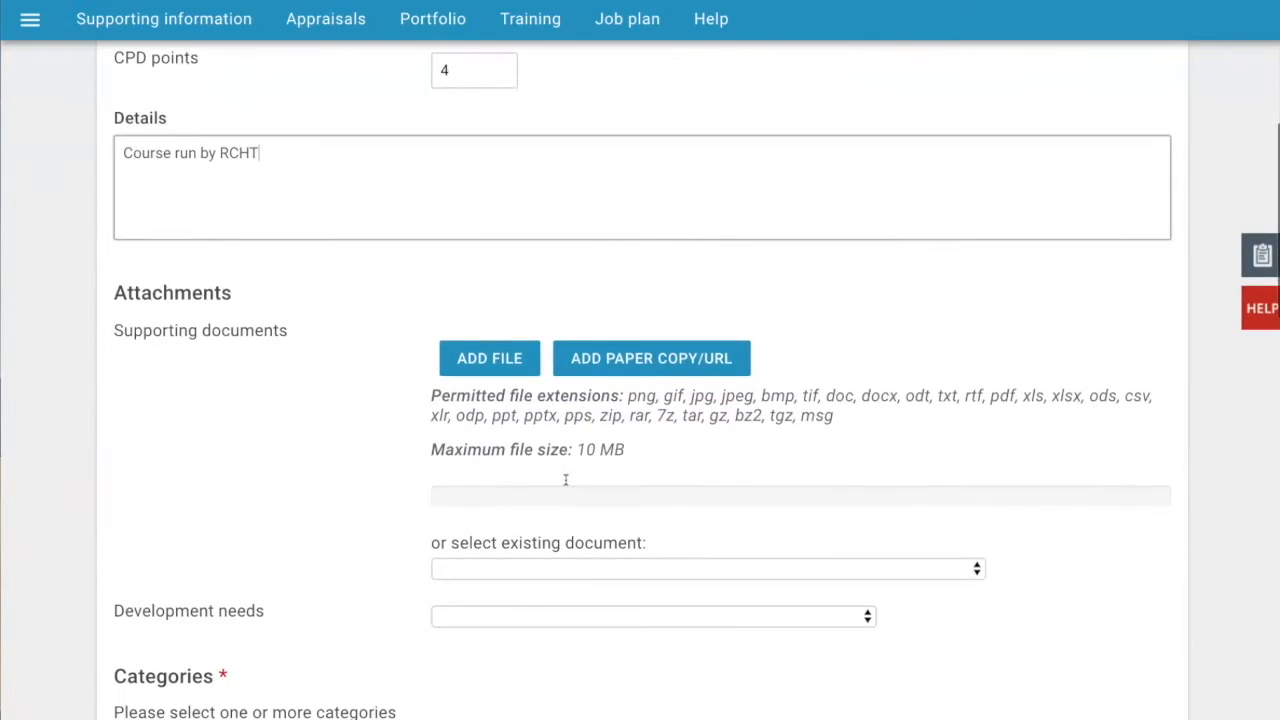
pyautogui.scroll(-1, 566, 480)
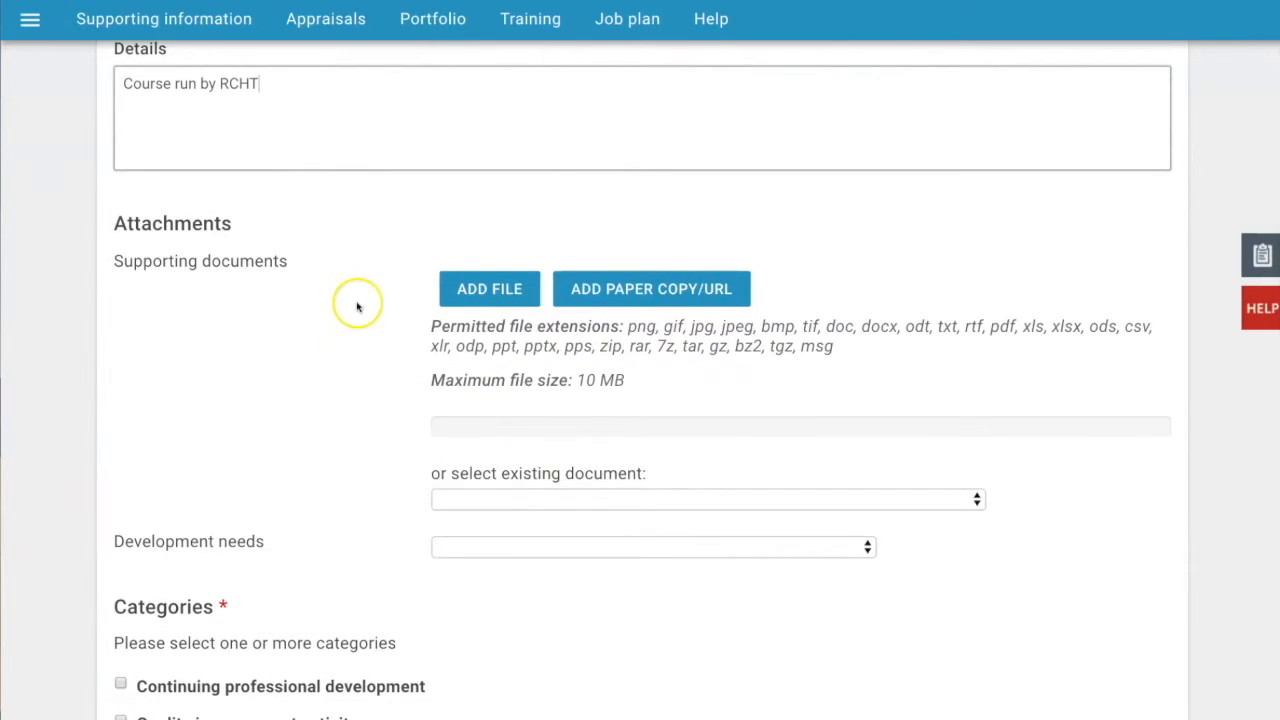
pyautogui.click(642, 290)
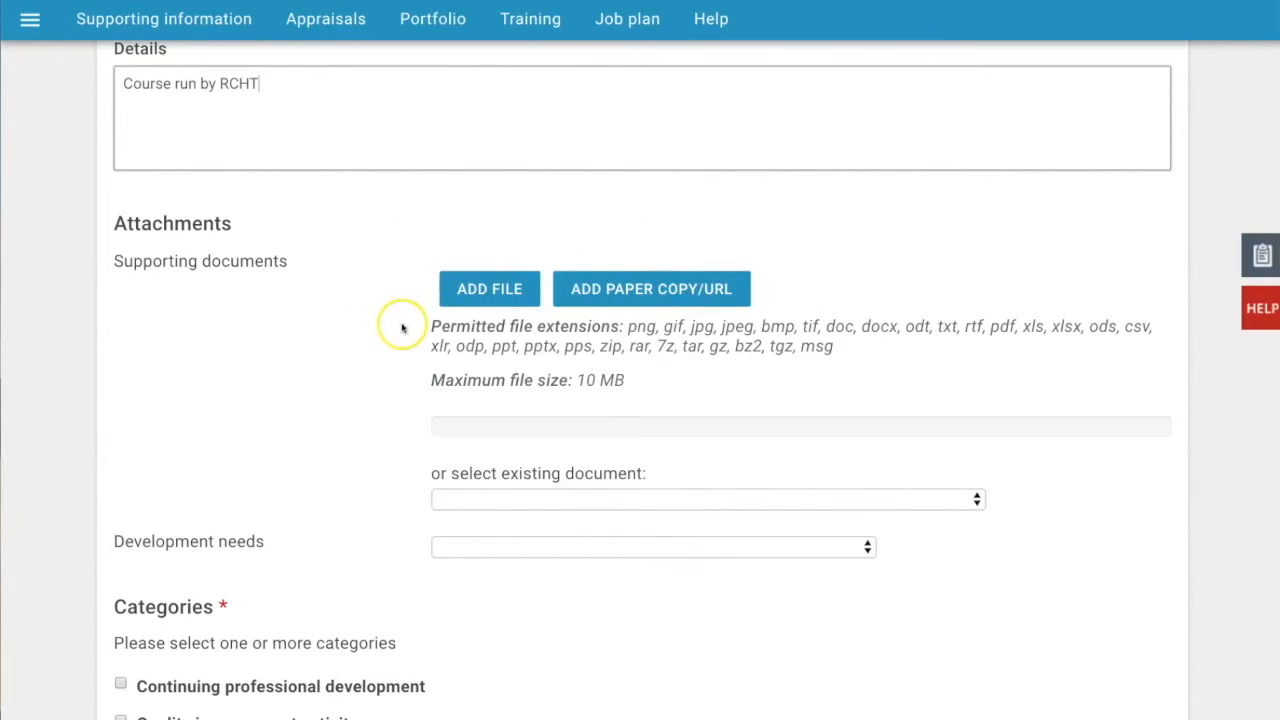
pyautogui.click(490, 290)
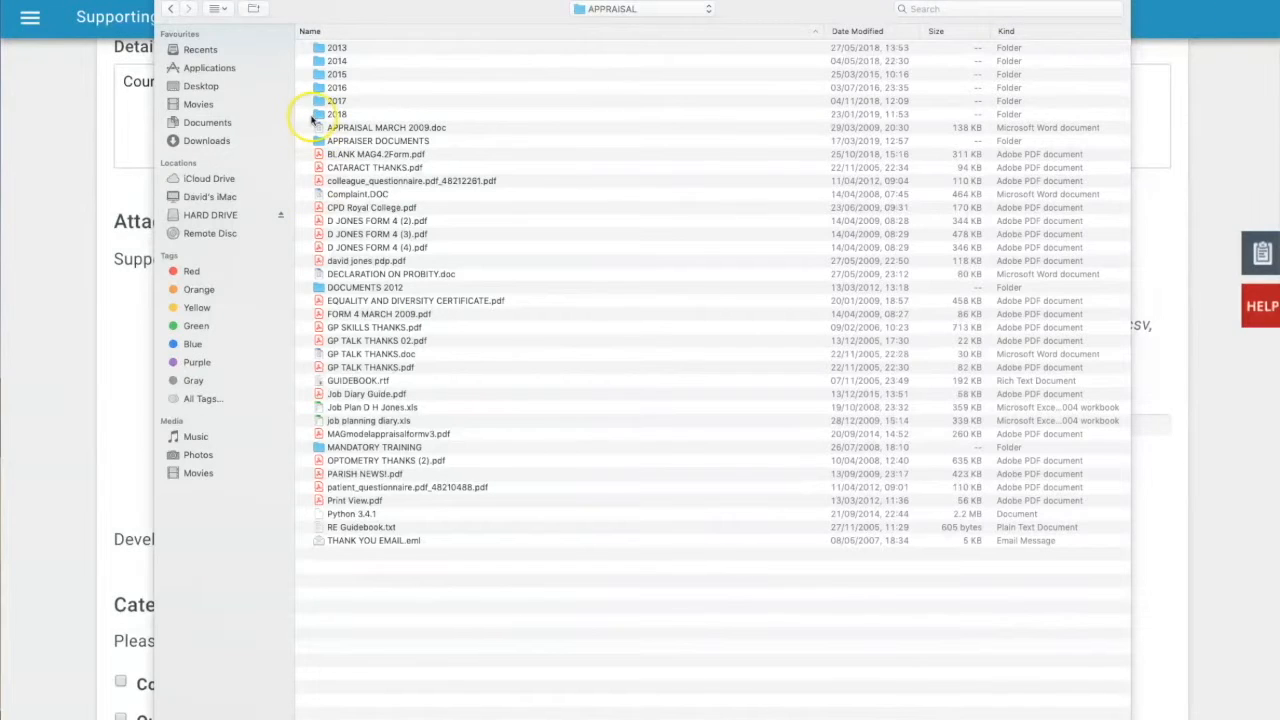
pyautogui.doubleClick(316, 115)
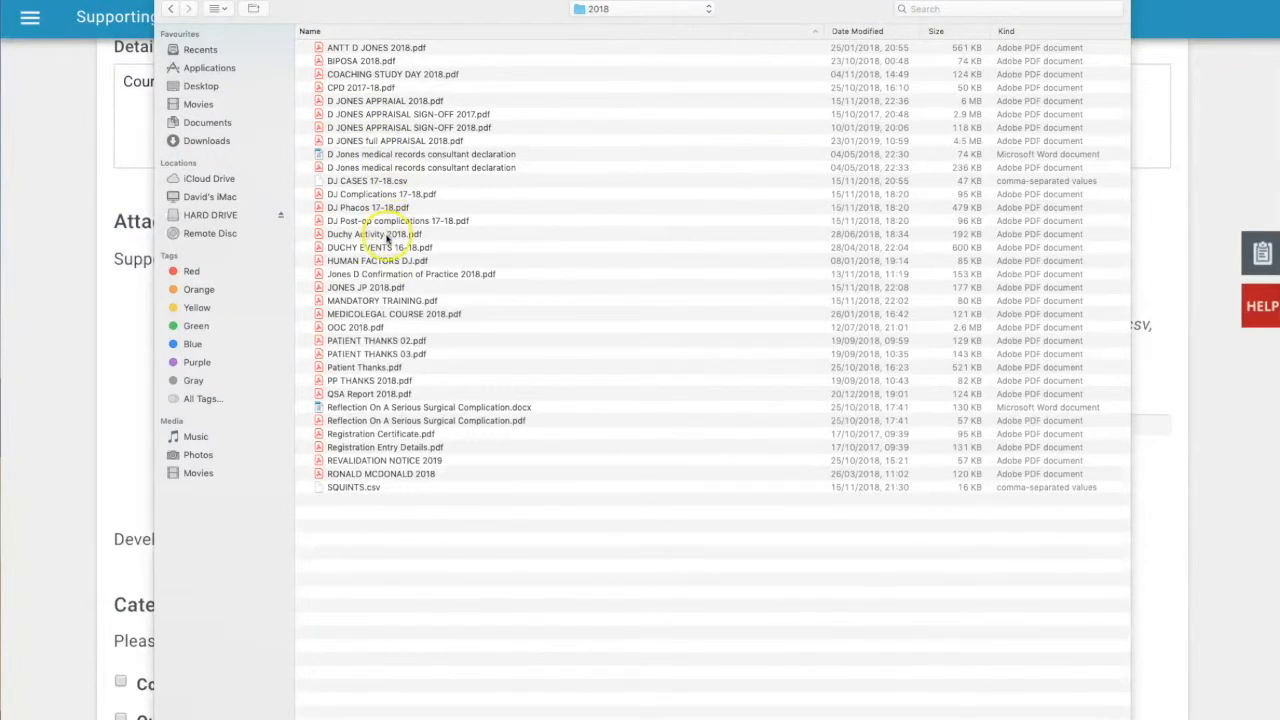
pyautogui.doubleClick(381, 262)
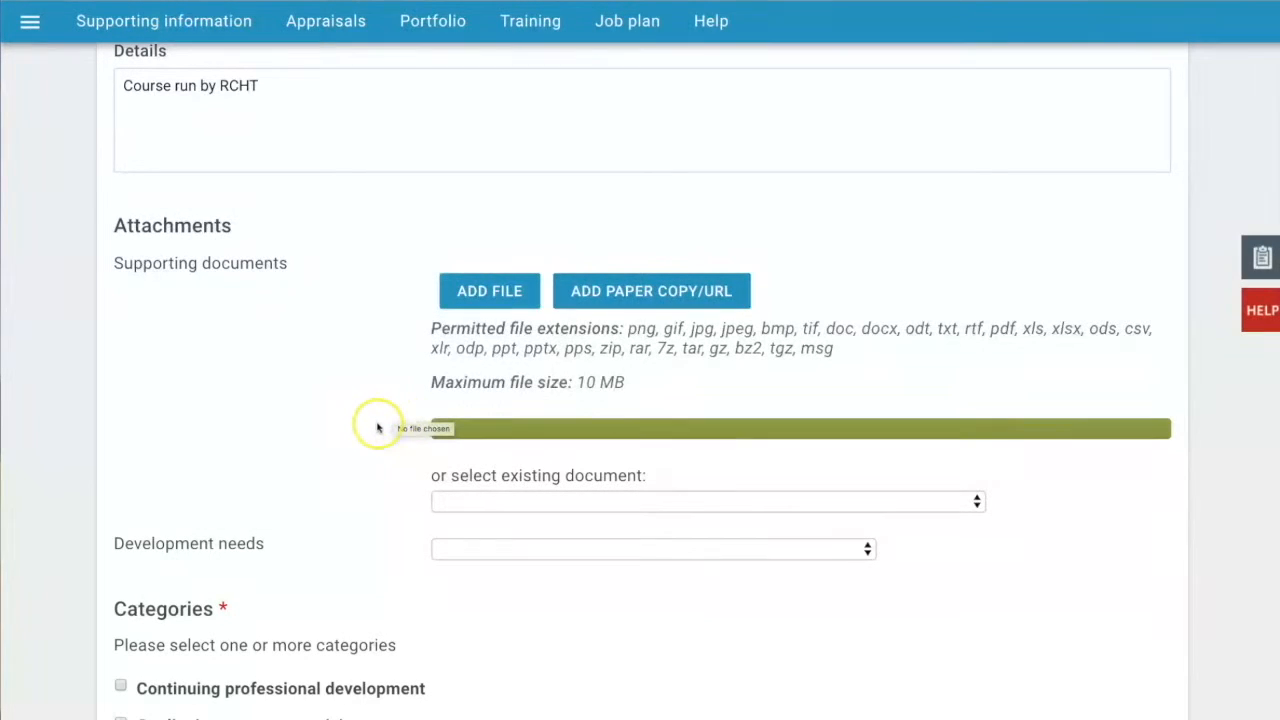
# Look through the available development needs without linking one to the record.
pyautogui.scroll(-4, 371, 429)
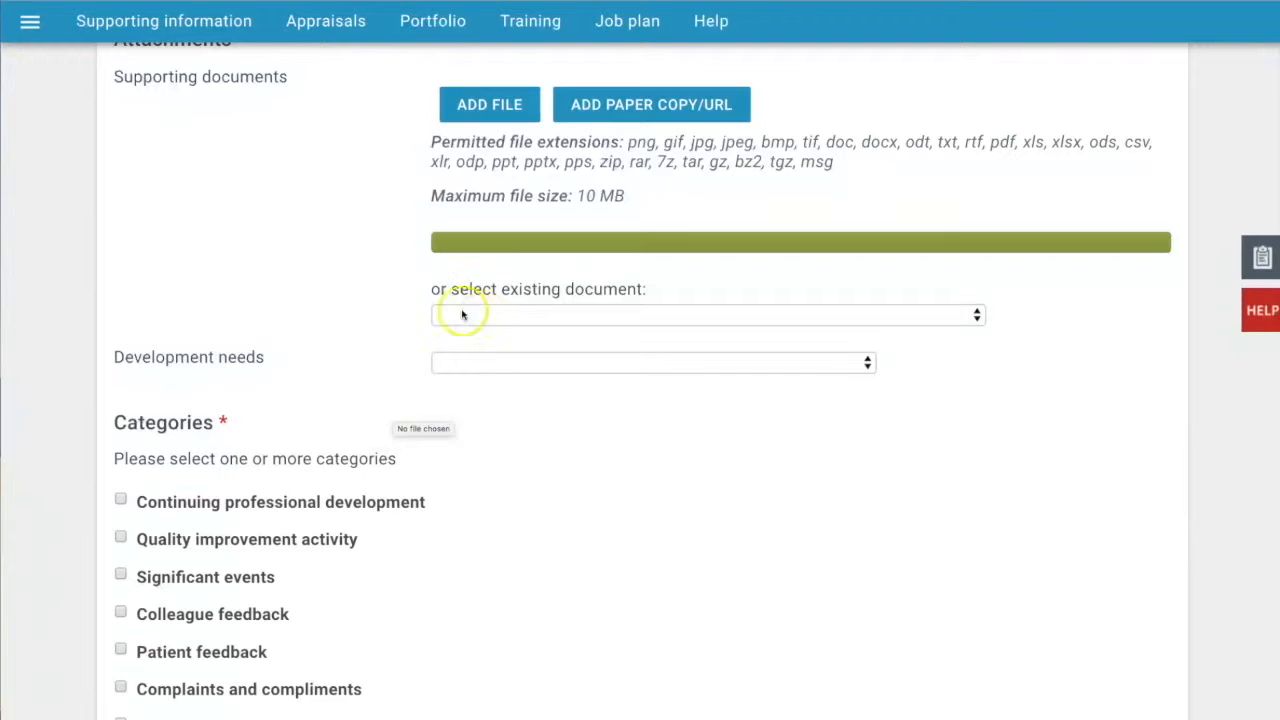
pyautogui.click(521, 373)
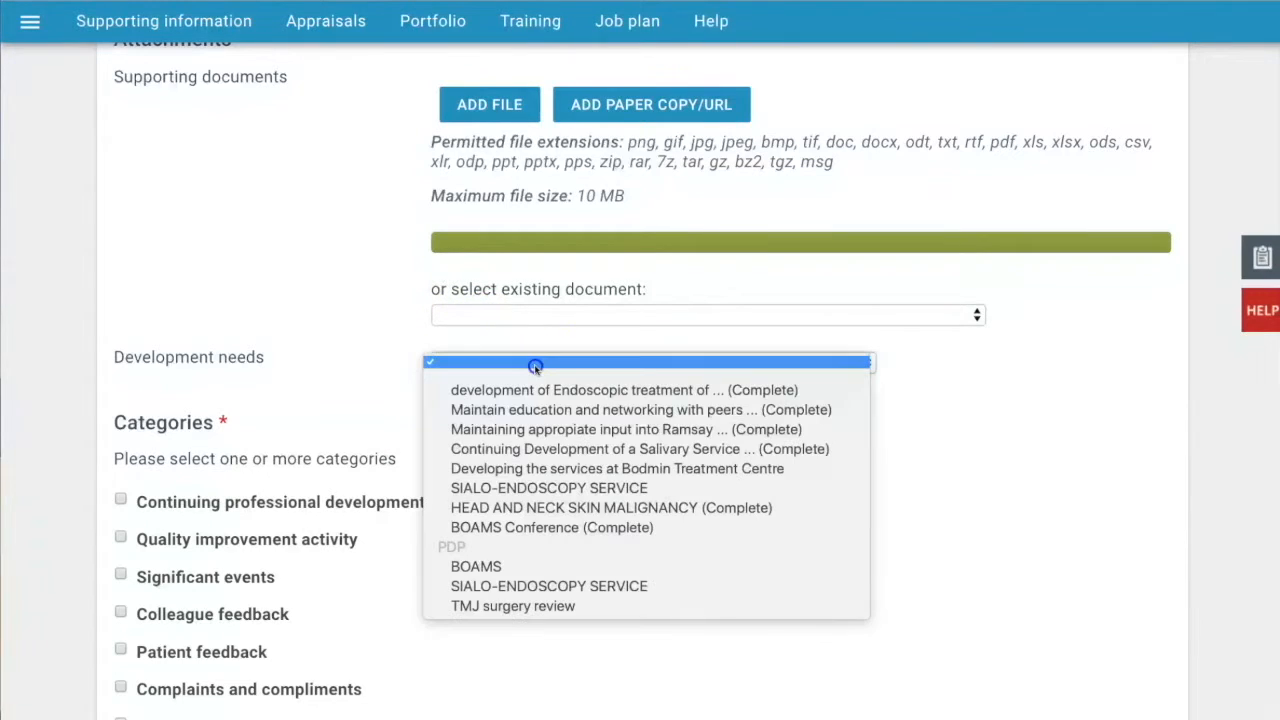
pyautogui.click(451, 366)
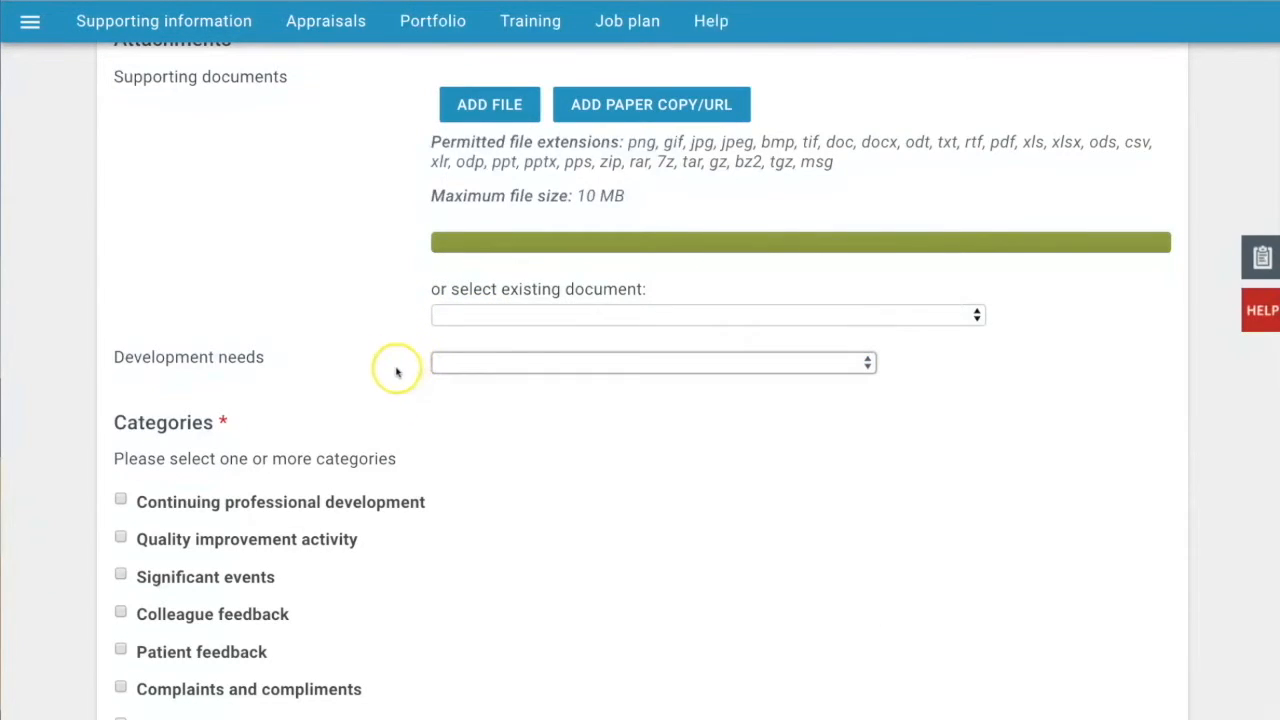
# Assign the record to the Continuing professional development category.
pyautogui.scroll(-2, 548, 430)
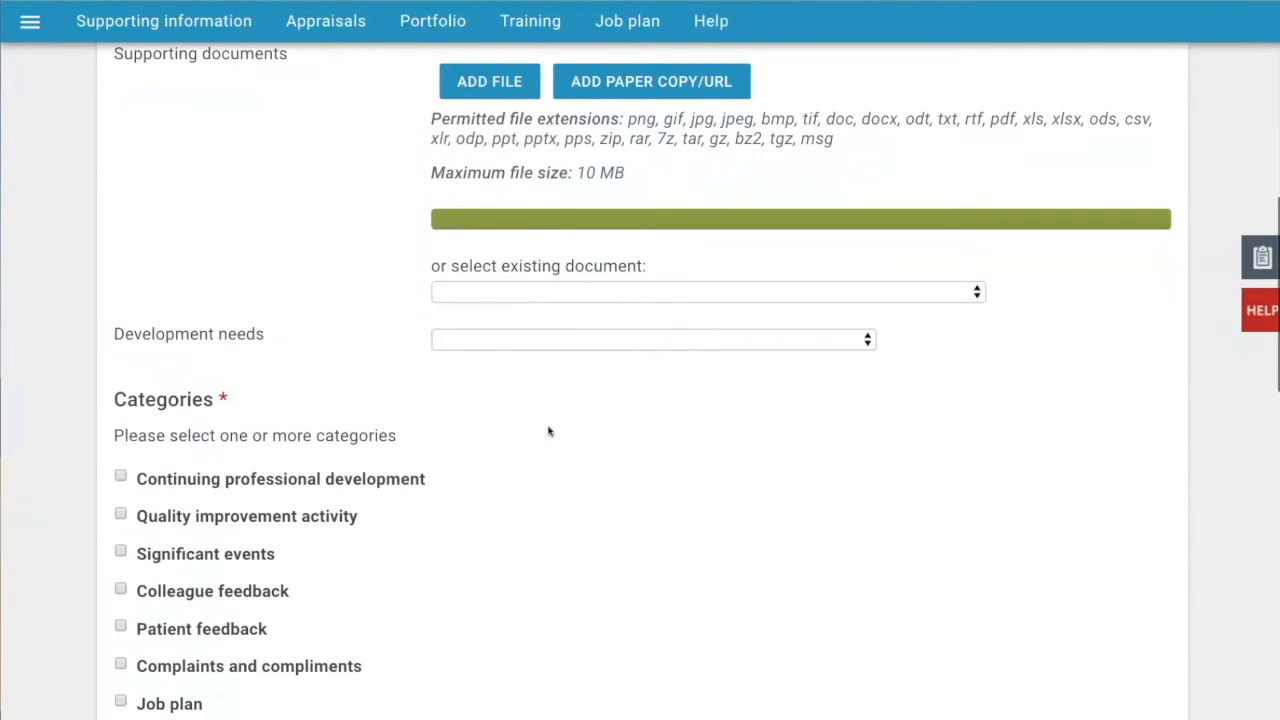
pyautogui.scroll(-2, 548, 430)
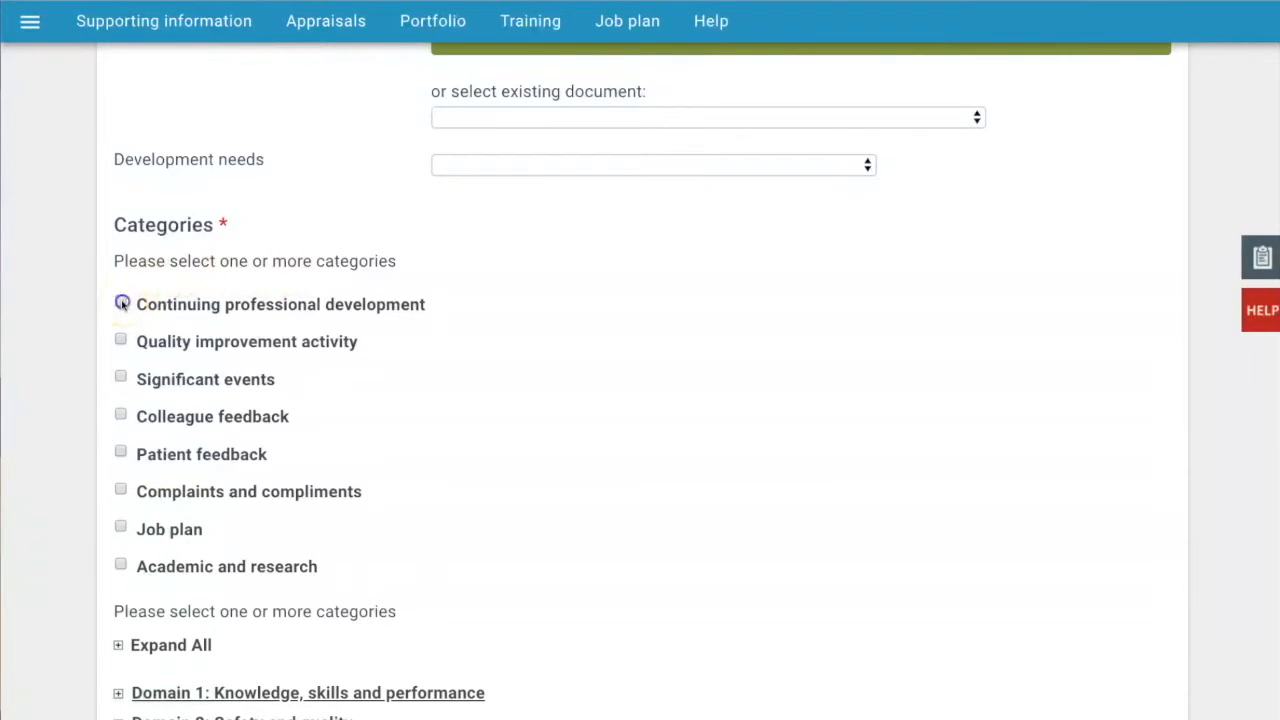
pyautogui.click(121, 337)
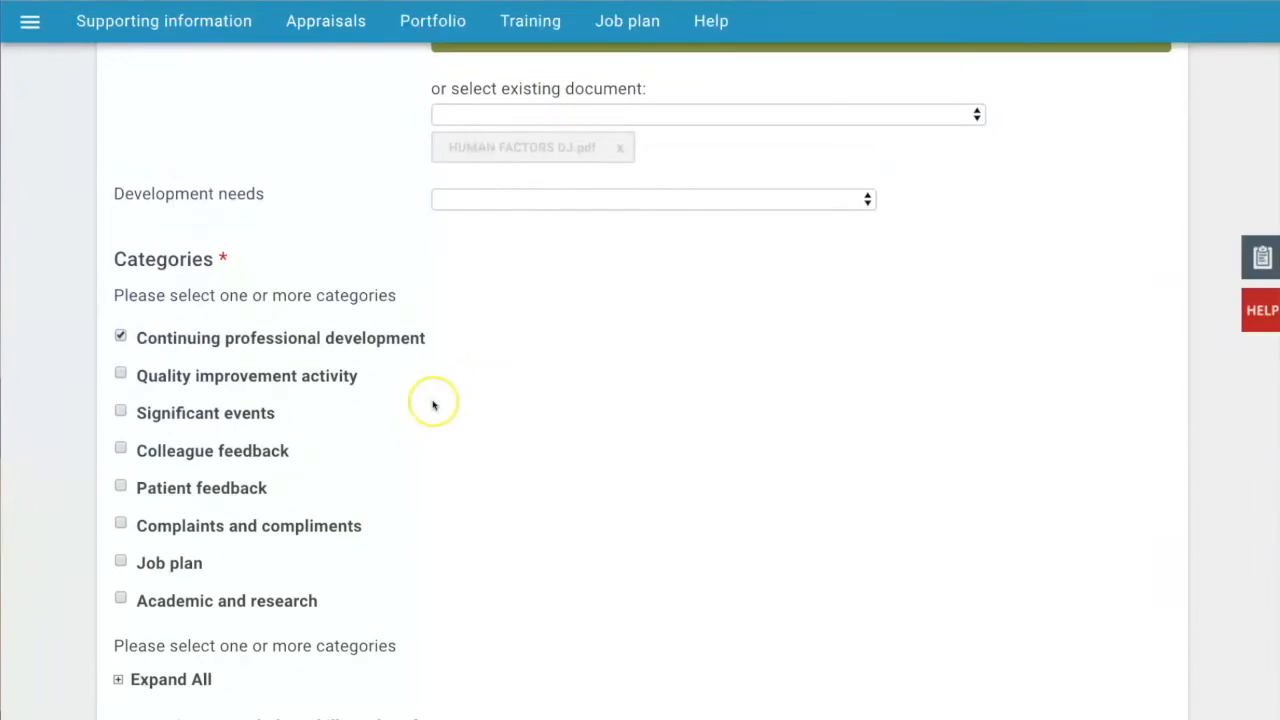
# Enter "I learned a lot about managing difficult colleagues." as the reflection.
pyautogui.scroll(-5, 433, 405)
pyautogui.scroll(-3, 433, 405)
pyautogui.click(425, 410)
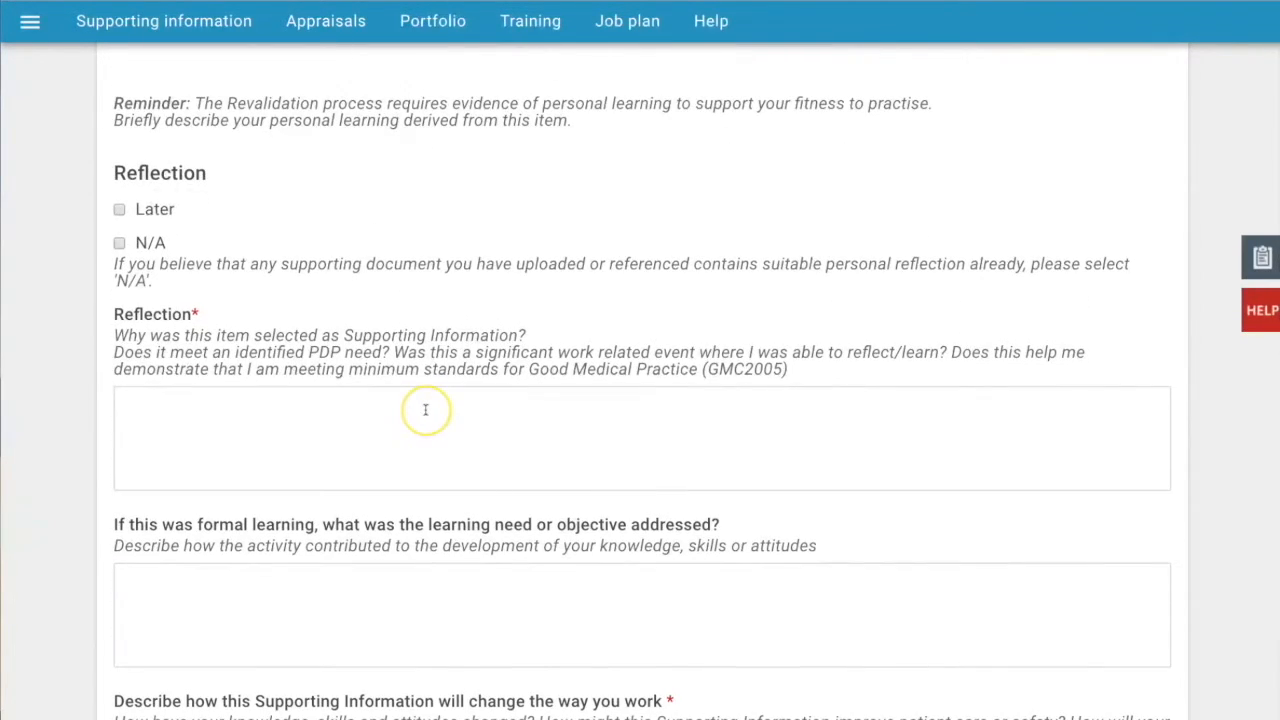
pyautogui.click(425, 410)
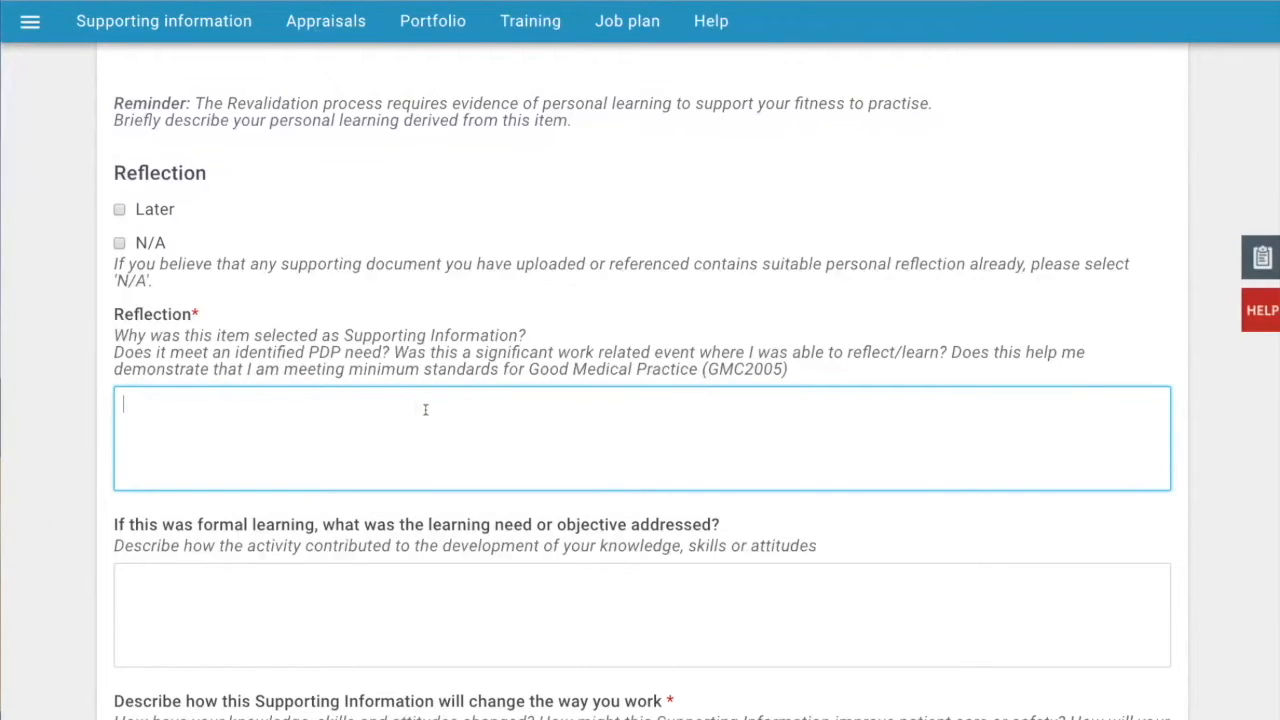
pyautogui.write('I learned a lot about managing difficult colleagues.')
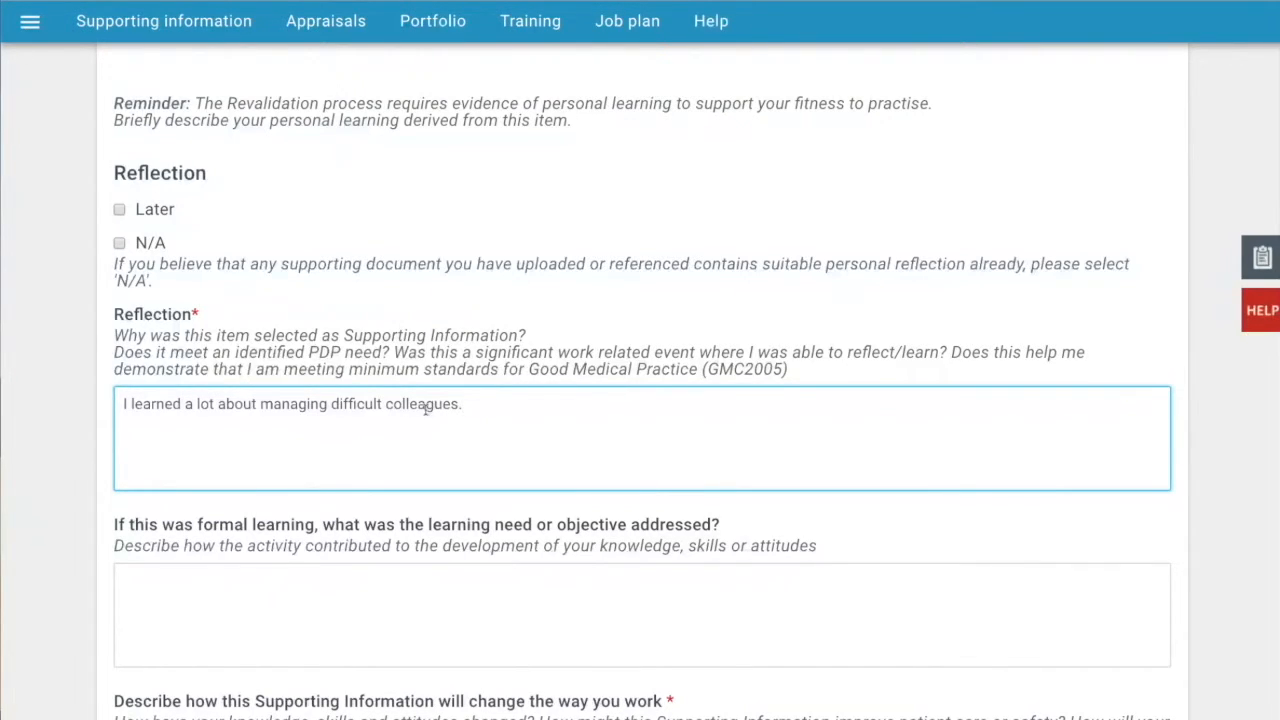
# Describe the change in working as "I will be able to better interact with difficult interpersonal situations and gain a favourable outcome in the future".
pyautogui.scroll(-2, 425, 407)
pyautogui.click(420, 569)
pyautogui.write('I will be ')
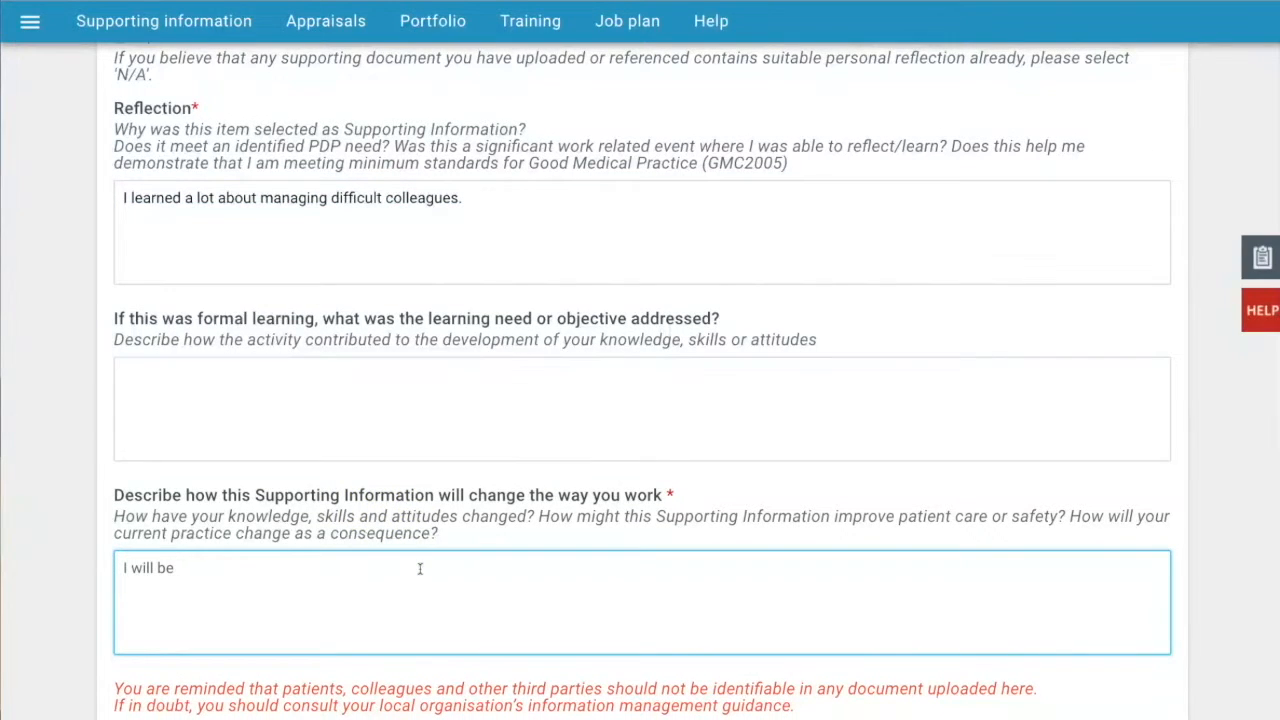
pyautogui.write('able to better interact with')
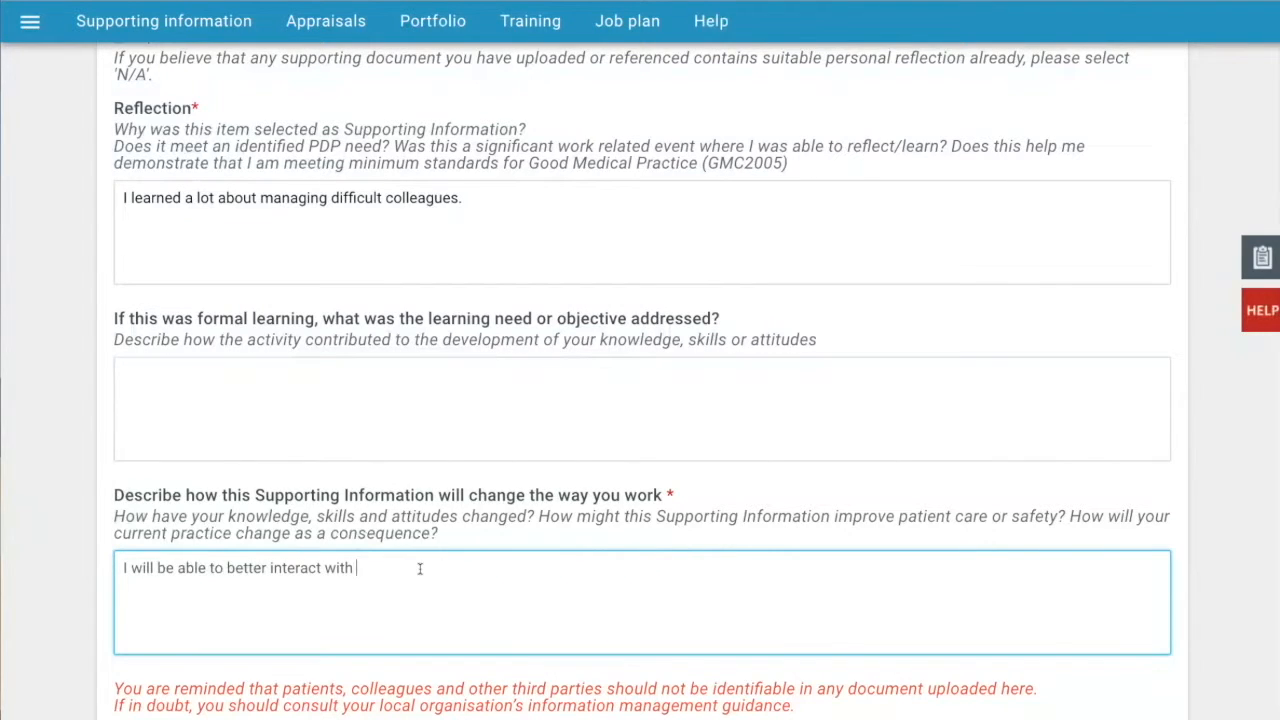
pyautogui.write(' difficult interpersonal situa')
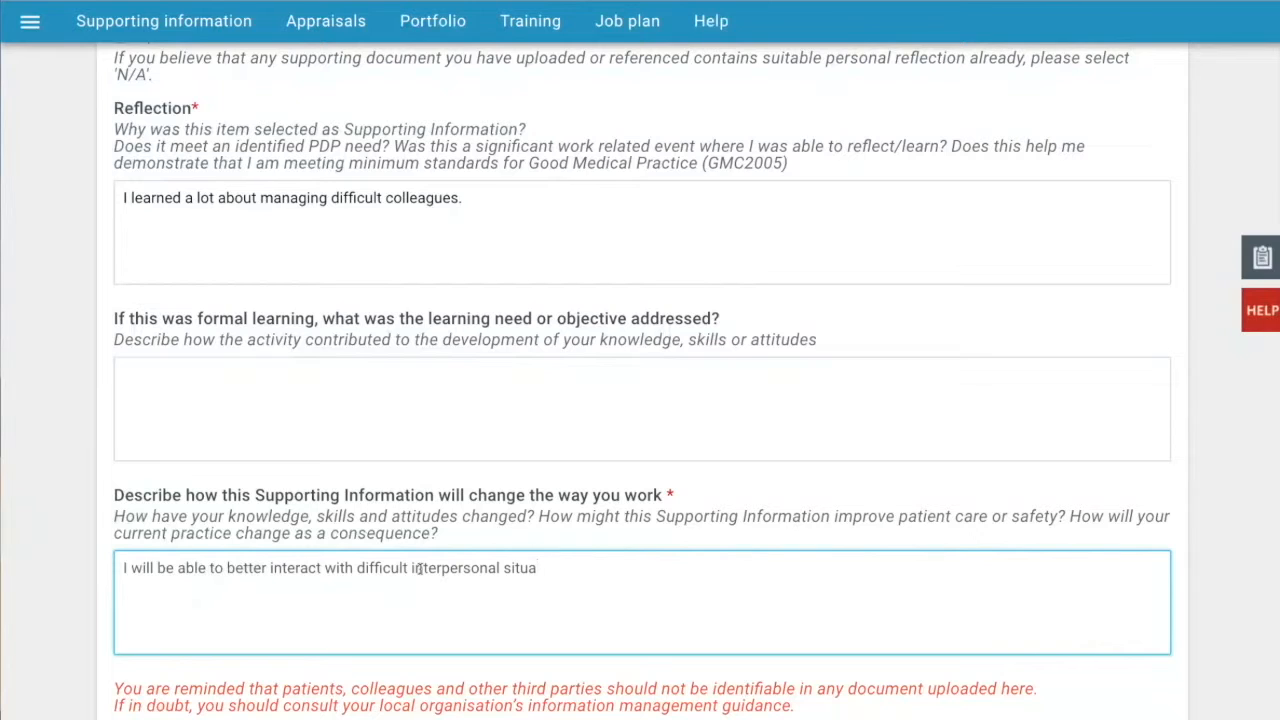
pyautogui.write('tions and gain a')
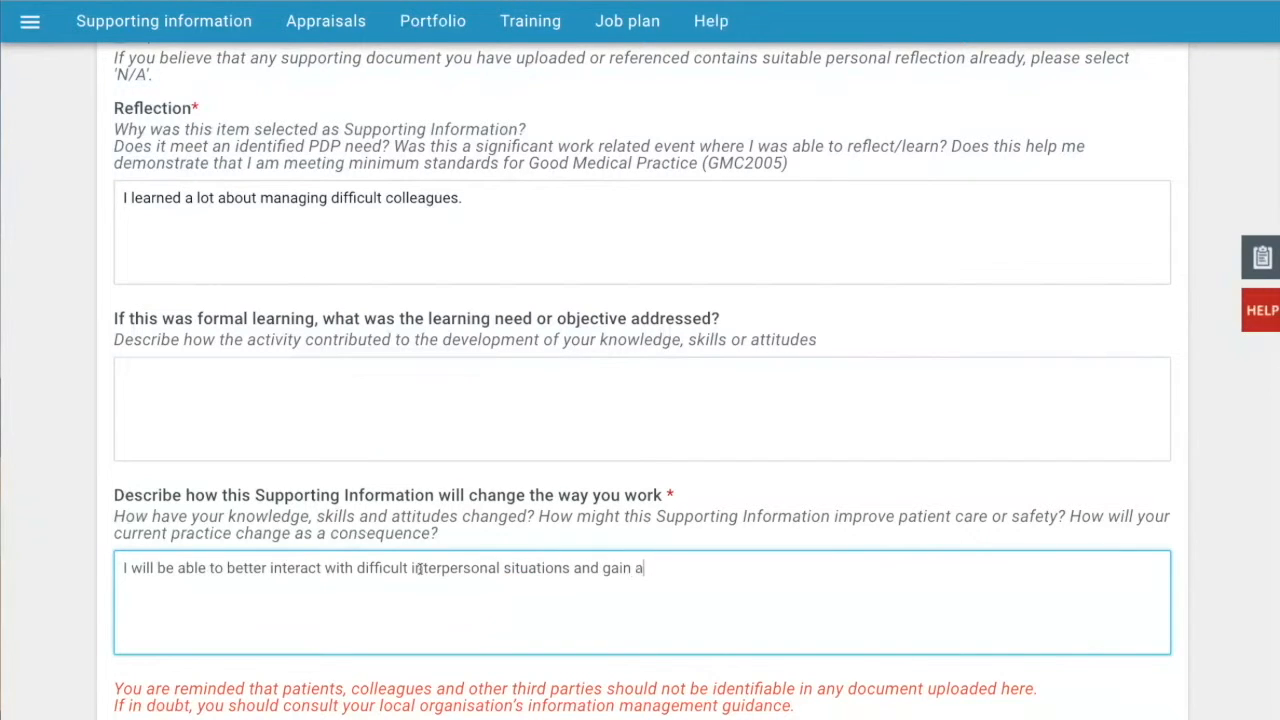
pyautogui.write(' favourabv')
pyautogui.write('e outcome')
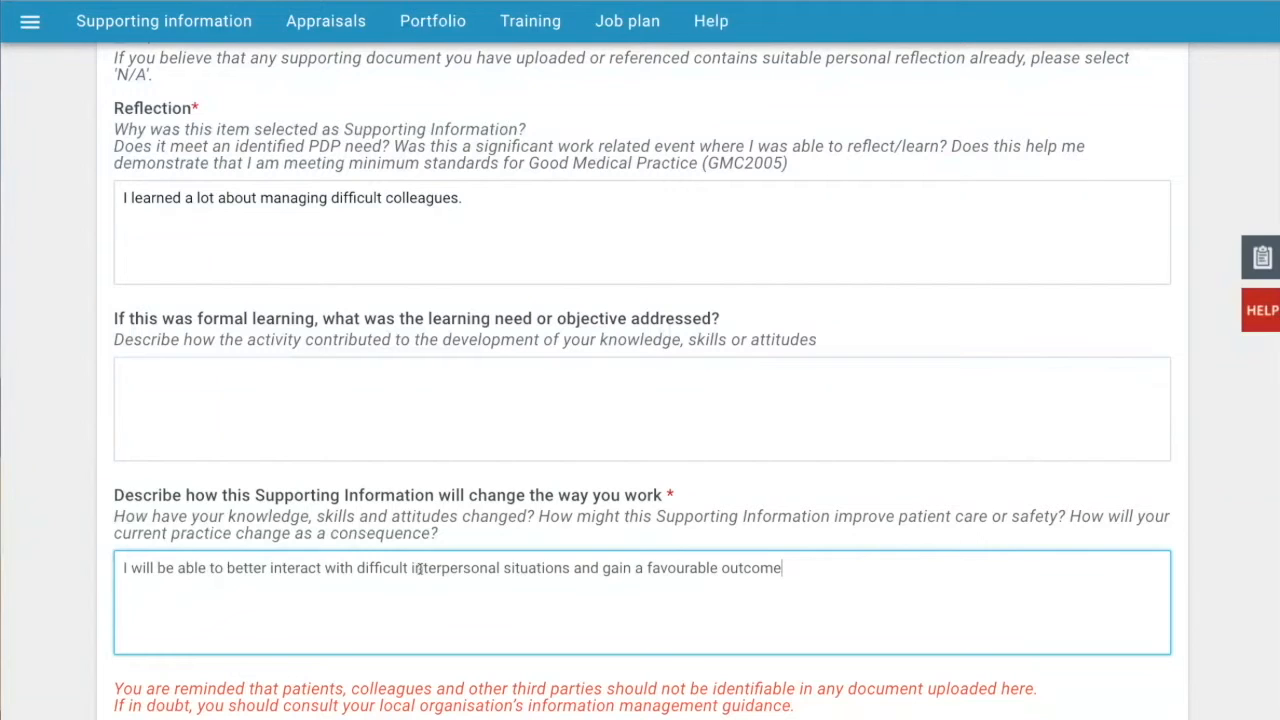
pyautogui.write(' in the future')
pyautogui.scroll(-2, 529, 518)
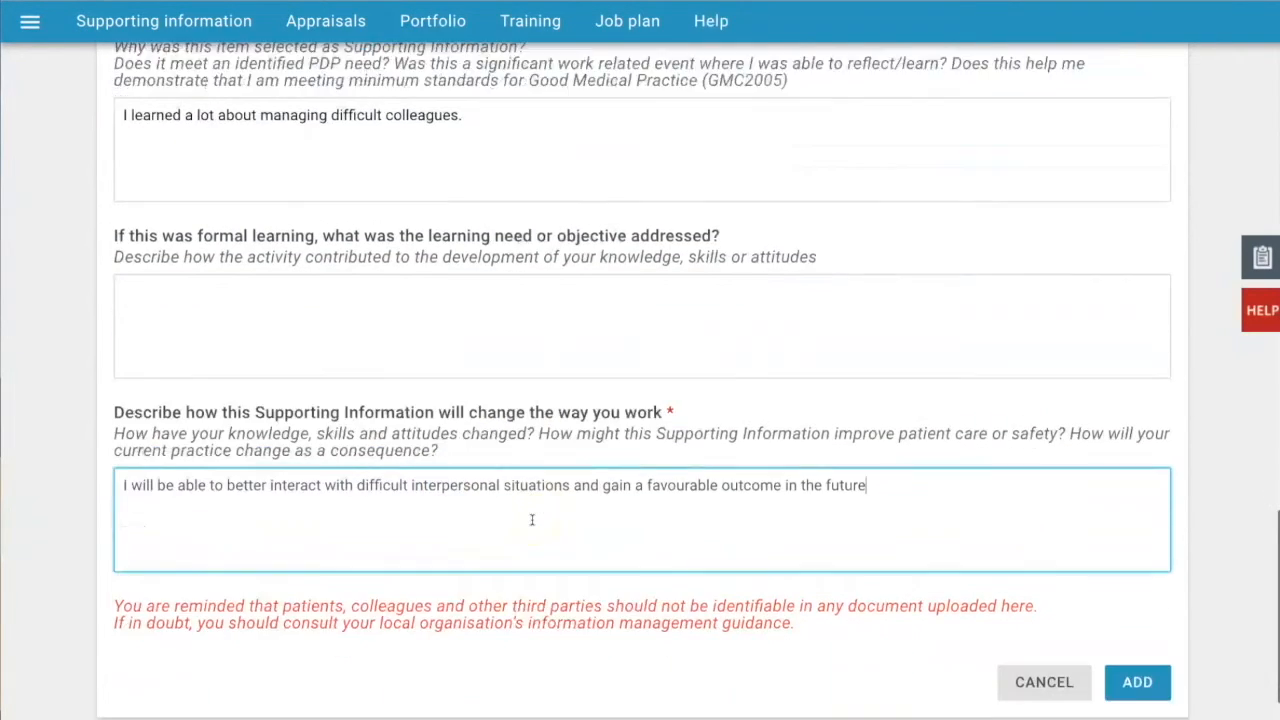